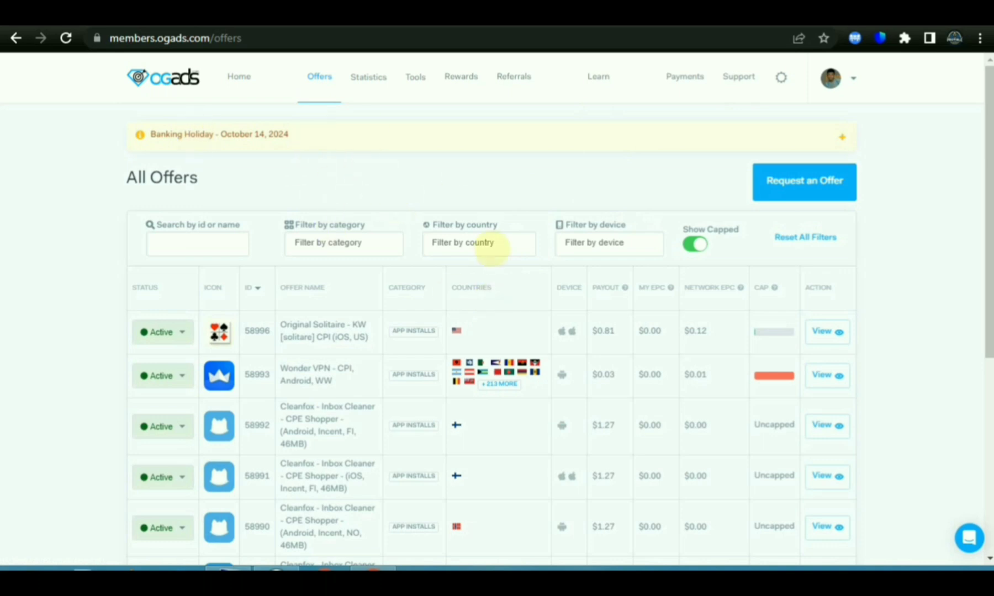
- Scroll the All Offers list, then bring up the Tools dropdown of incentive tools
scroll(985, 376, "down", 2)
scroll(988, 375, "down", 5)
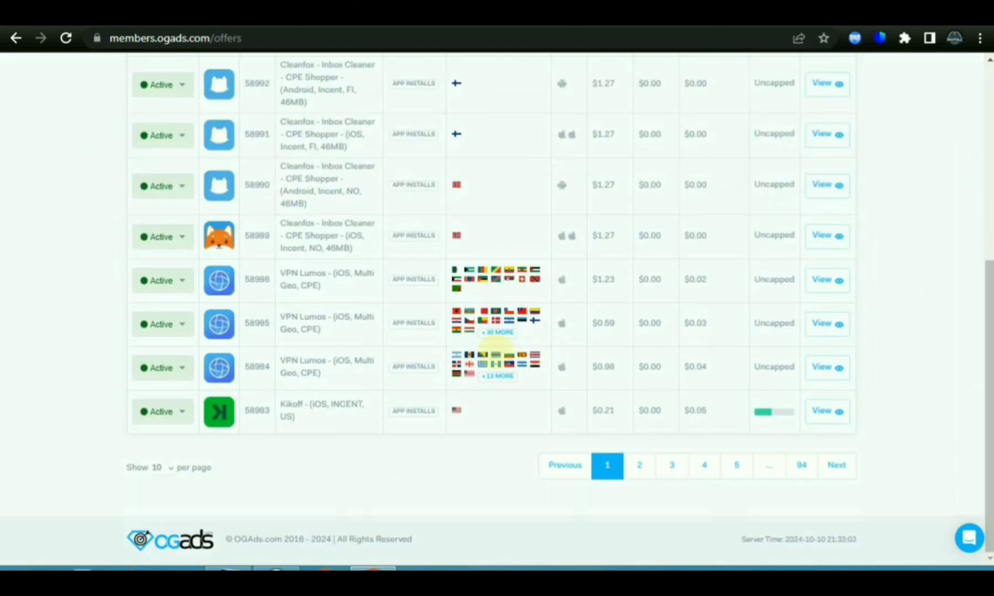
scroll(317, 206, "up", 7)
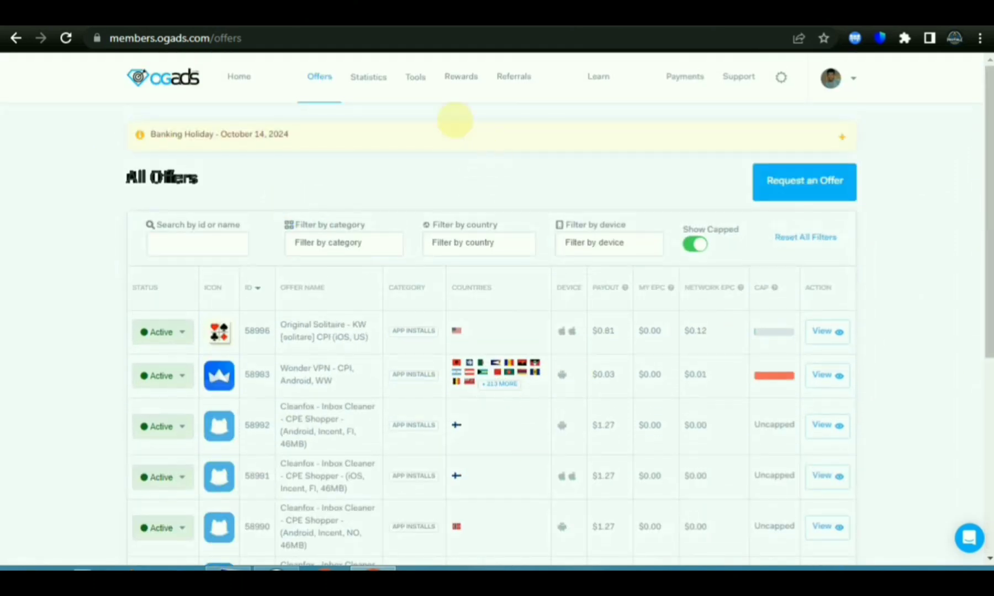
left_click(420, 76)
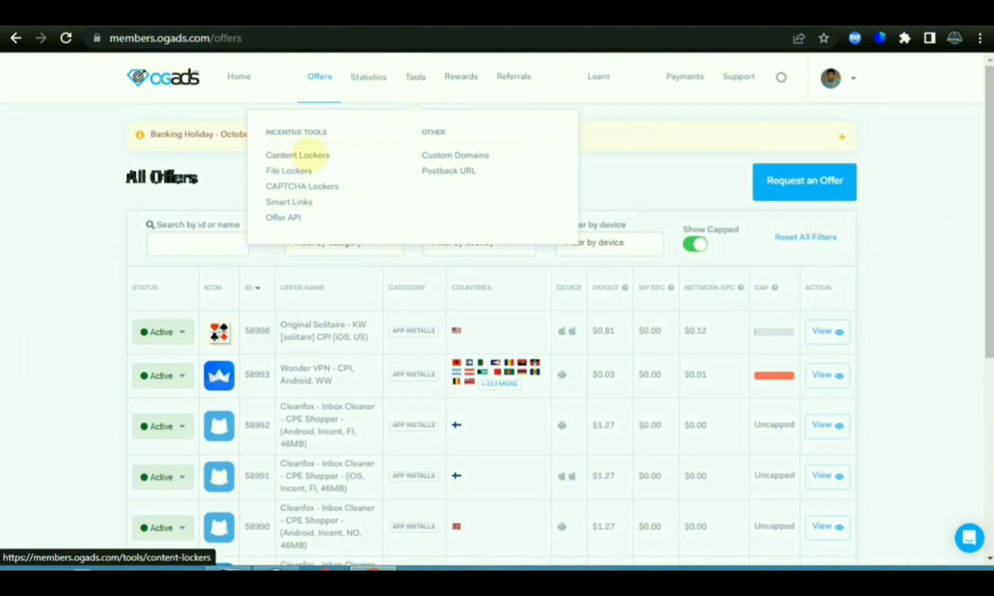
- Choose Content Lockers under Incentive Tools to list Calculated and owodaily
left_click(310, 155)
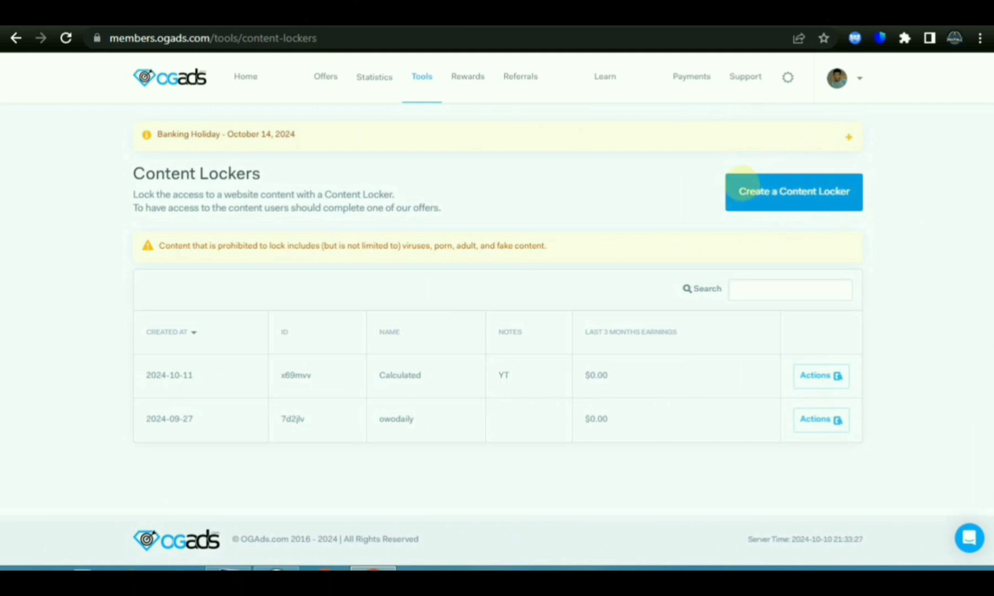
- Start a new content locker and clear the pasted URL from its Name field
left_click(743, 185)
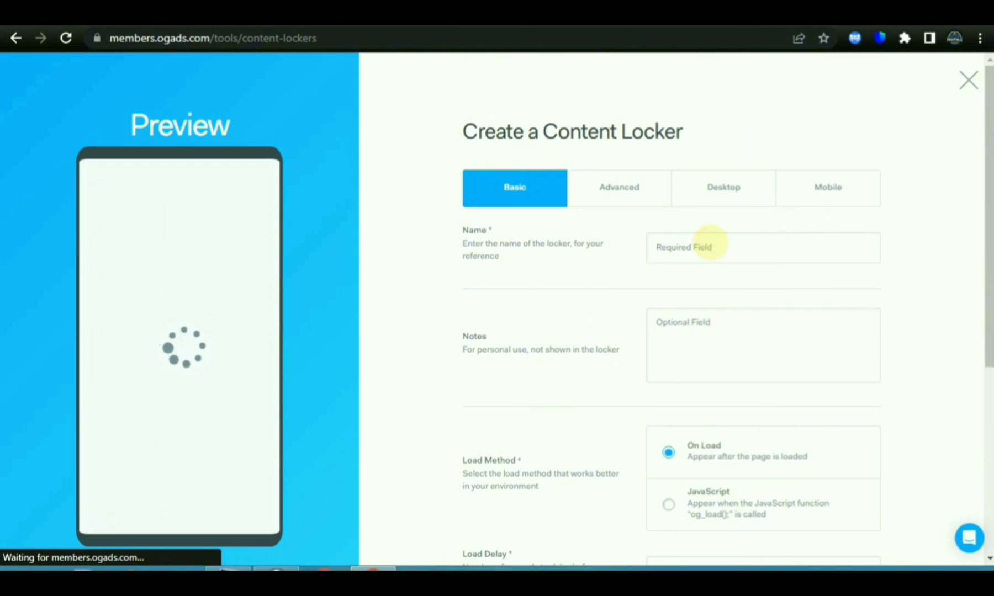
right_click(711, 243)
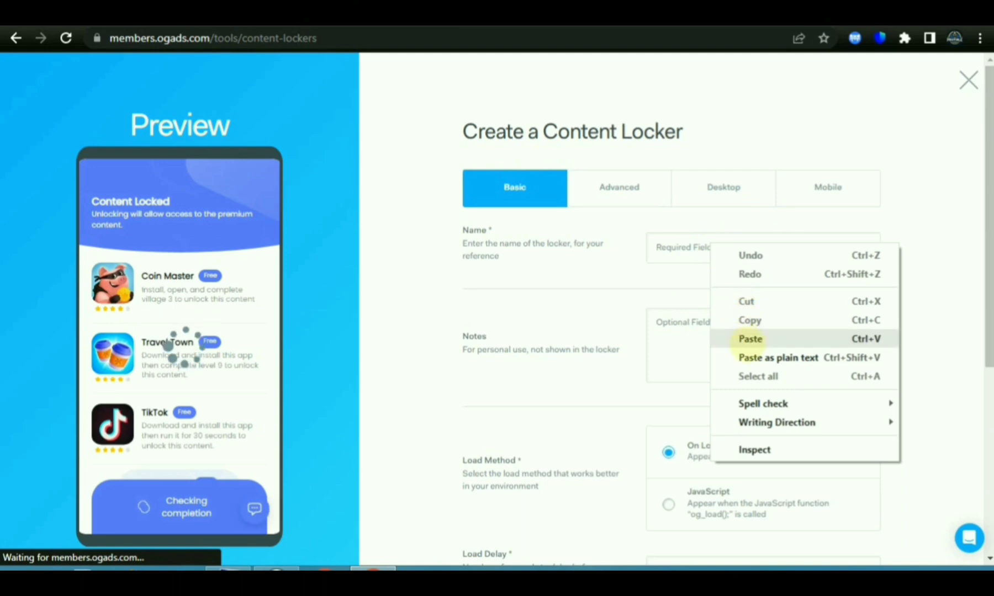
left_click(749, 339)
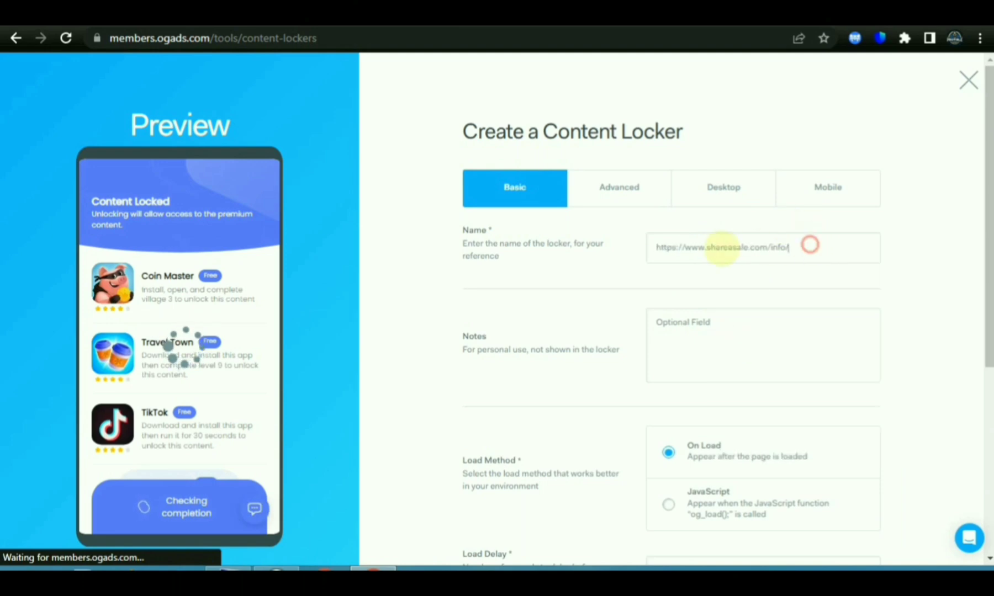
key("ctrl+a")
key("ctrl+c")
key("BackSpace")
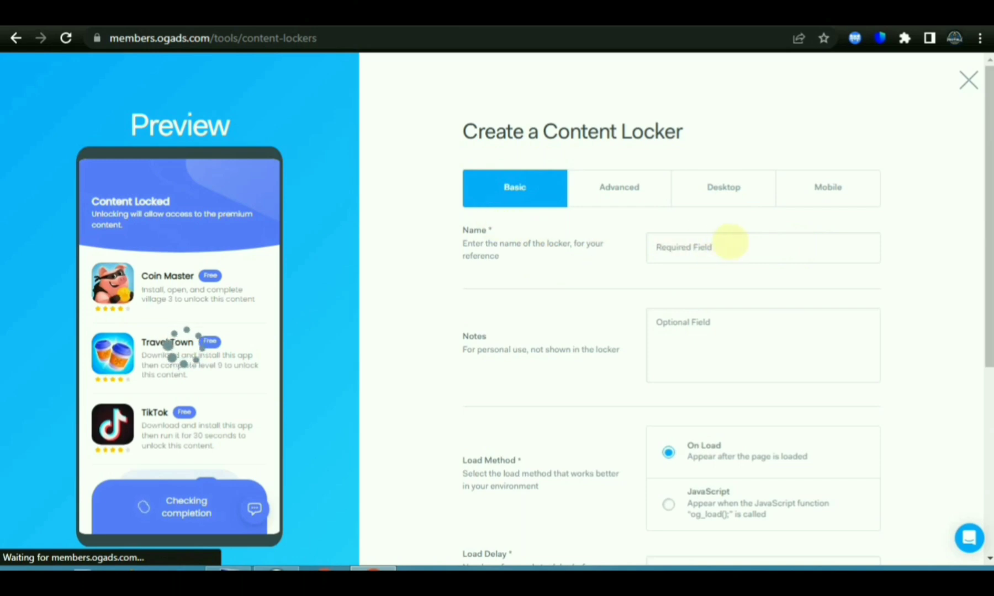
- Review the Name and Notes field labels and descriptions on the Create a Content Locker form
left_click_drag(527, 248, 461, 244)
left_click(572, 253)
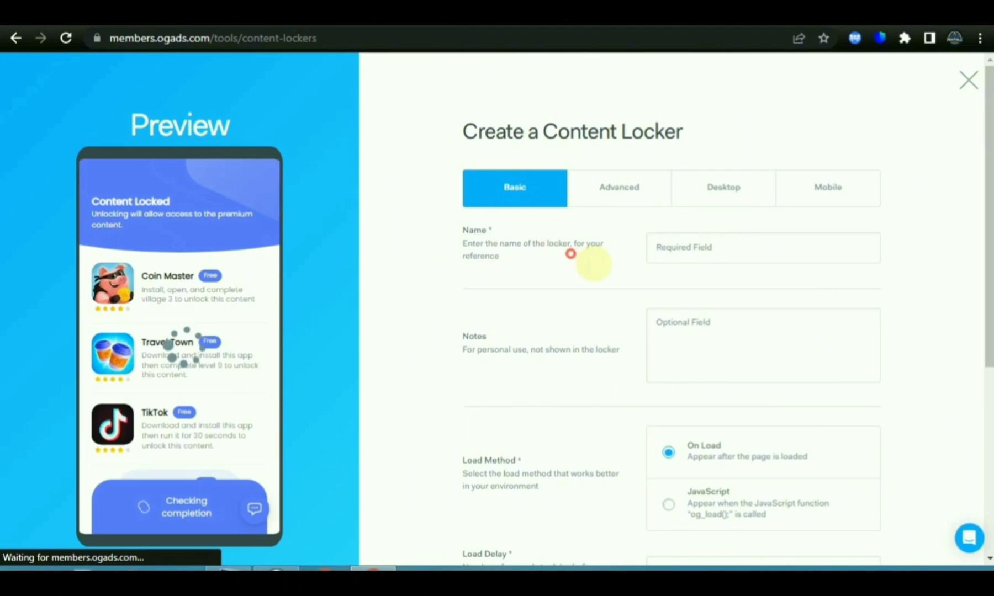
scroll(699, 364, "down", 4)
scroll(694, 196, "up", 4)
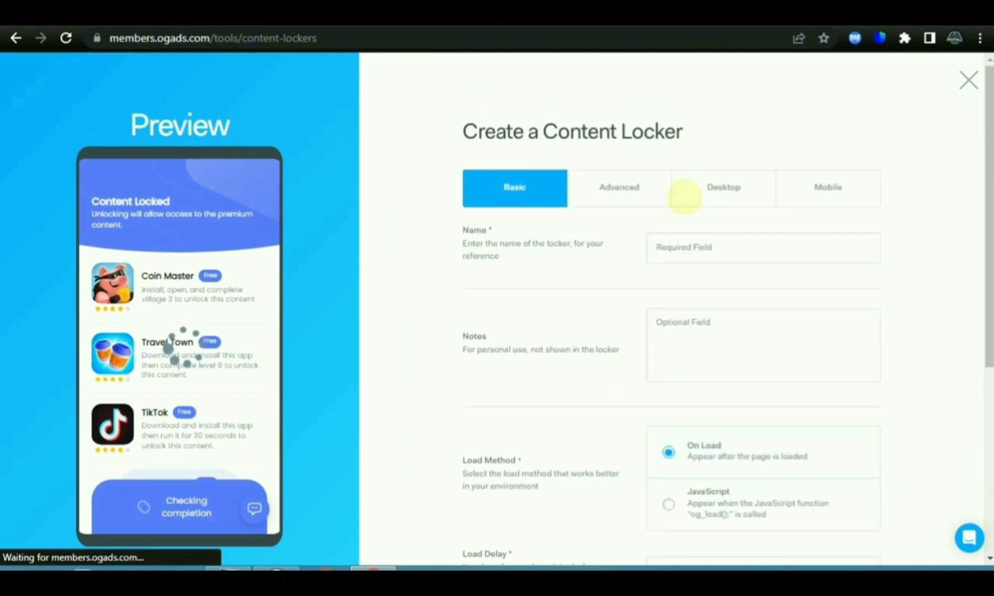
scroll(702, 247, "down", 4)
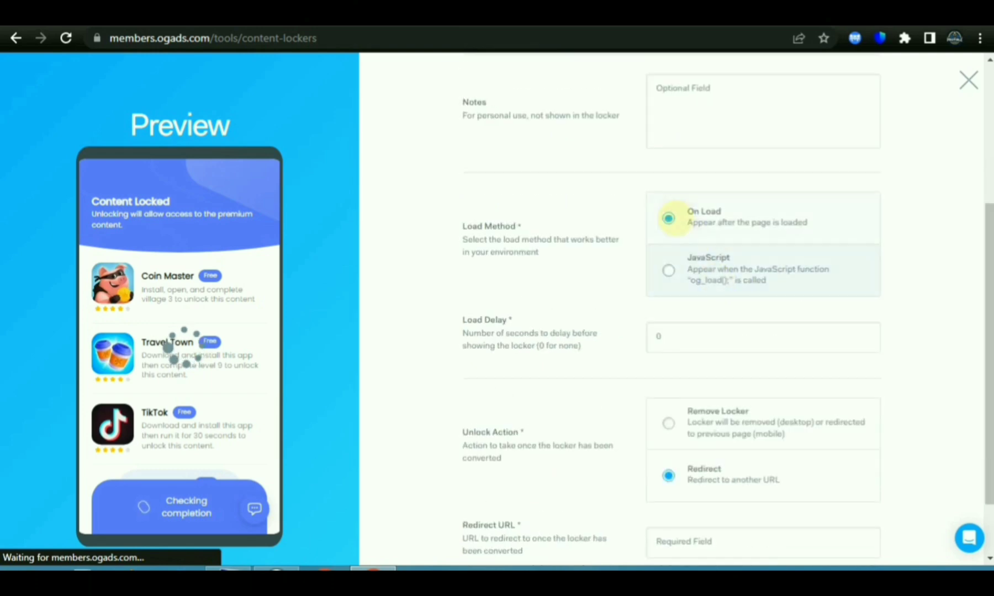
scroll(673, 201, "up", 3)
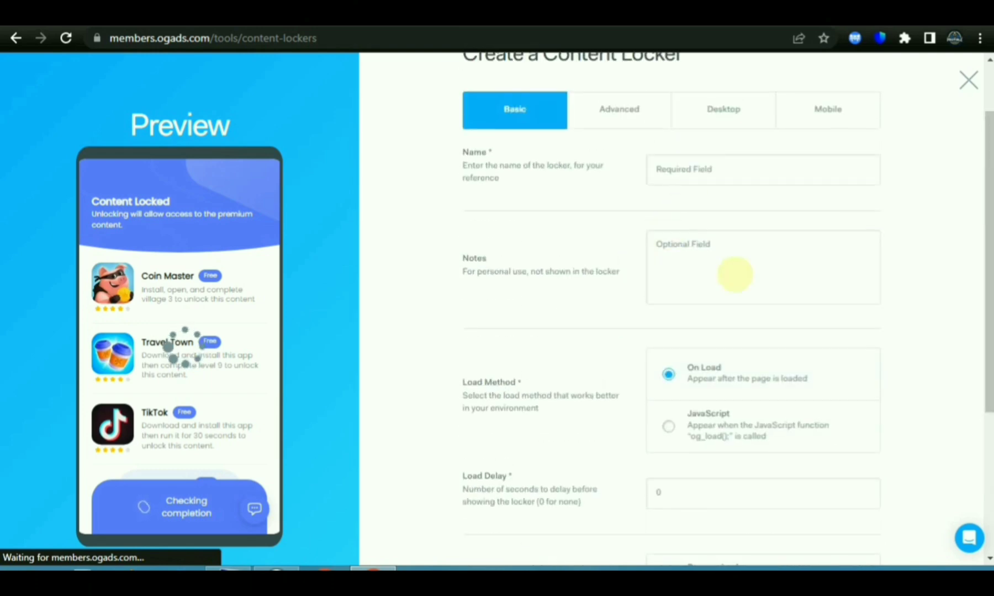
left_click(686, 264)
left_click(730, 249)
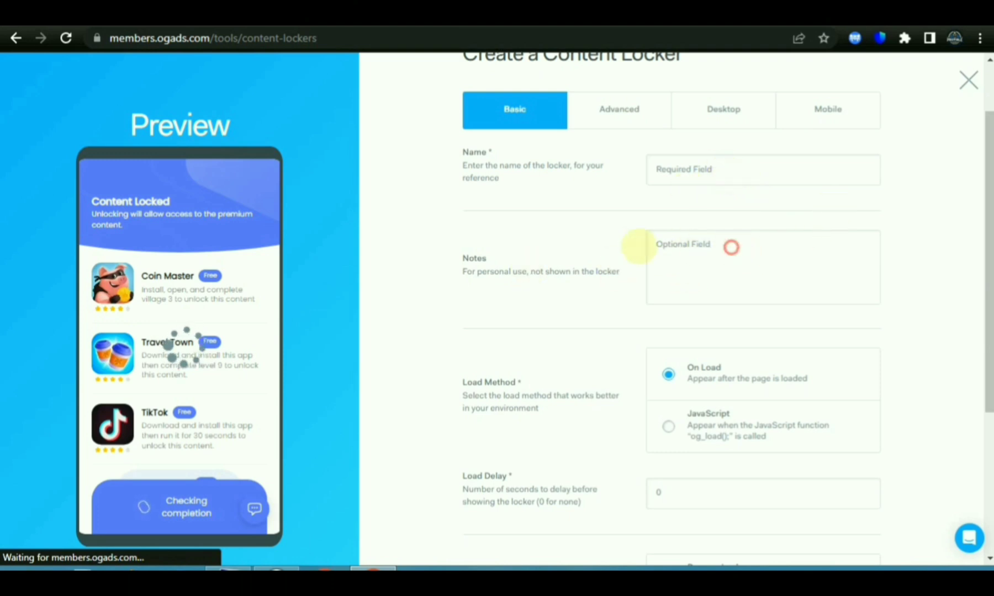
left_click_drag(455, 261, 657, 262)
left_click(657, 262)
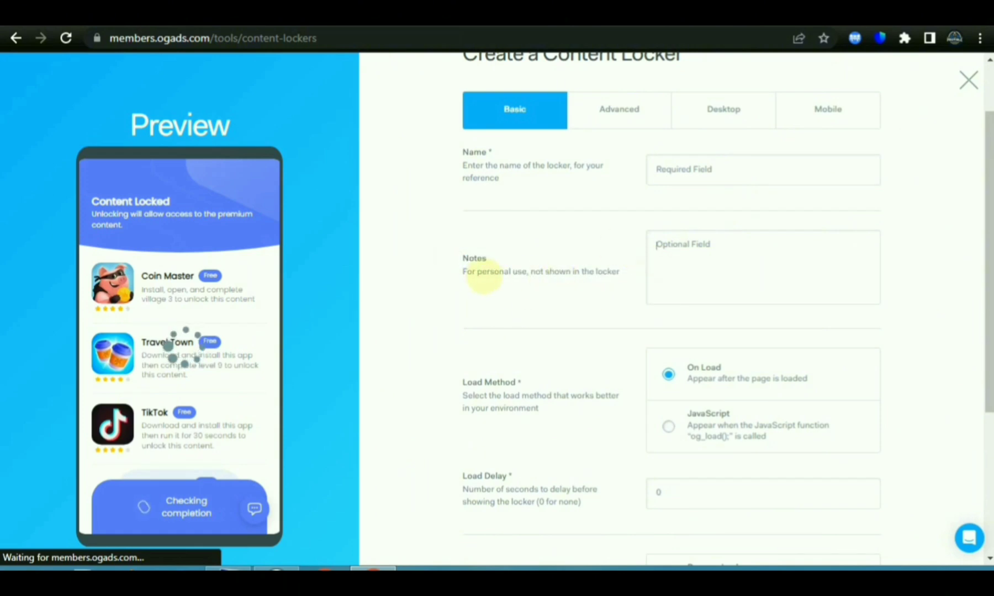
left_click_drag(486, 272, 598, 273)
left_click(701, 261)
- Enter GAMERS in the Name field using the On-Screen Keyboard's suggestion
key("ctrl+super+o")
left_click(699, 176)
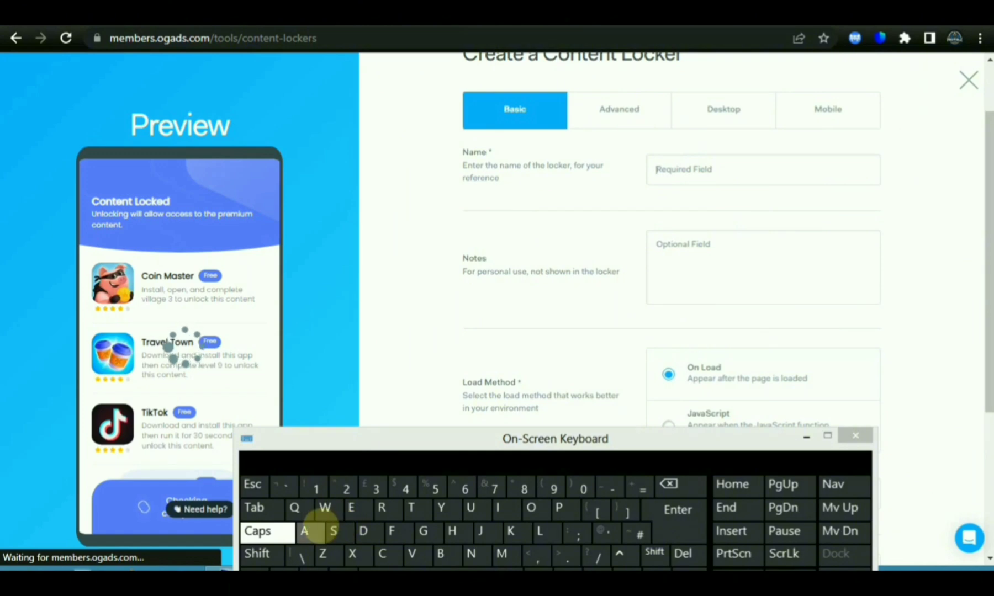
left_click(422, 531)
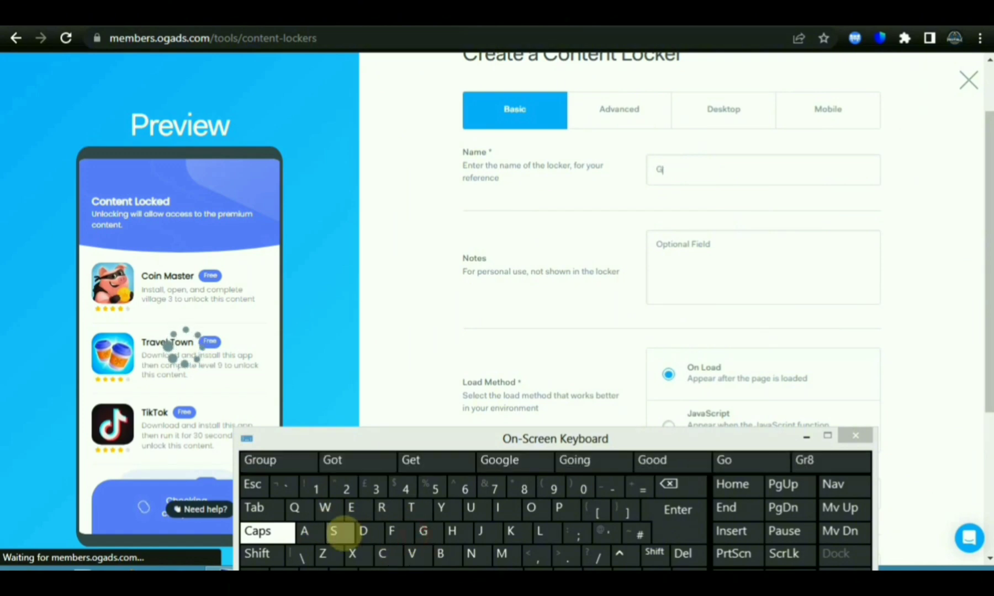
left_click(304, 531)
left_click(501, 553)
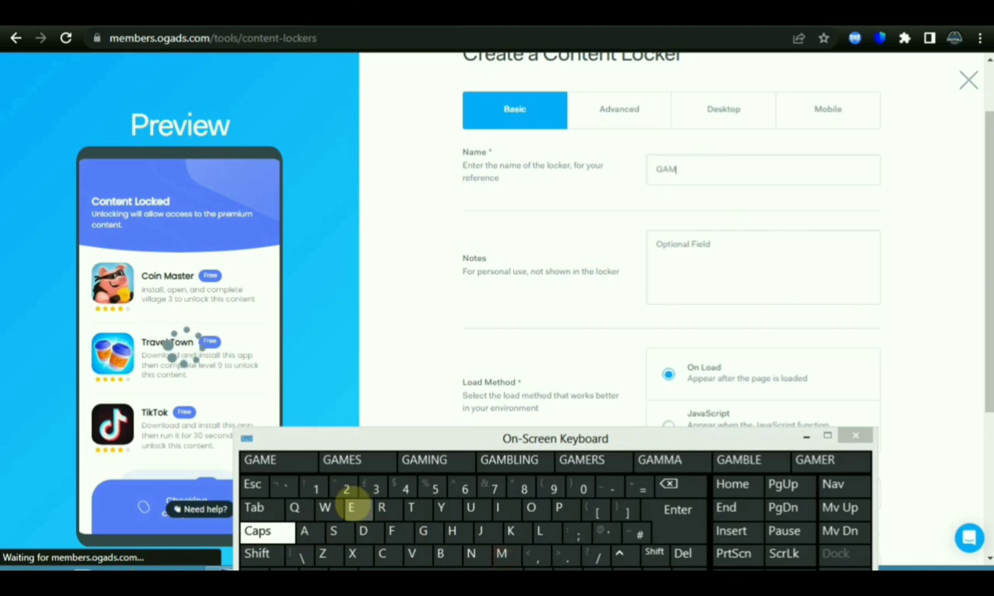
left_click(352, 507)
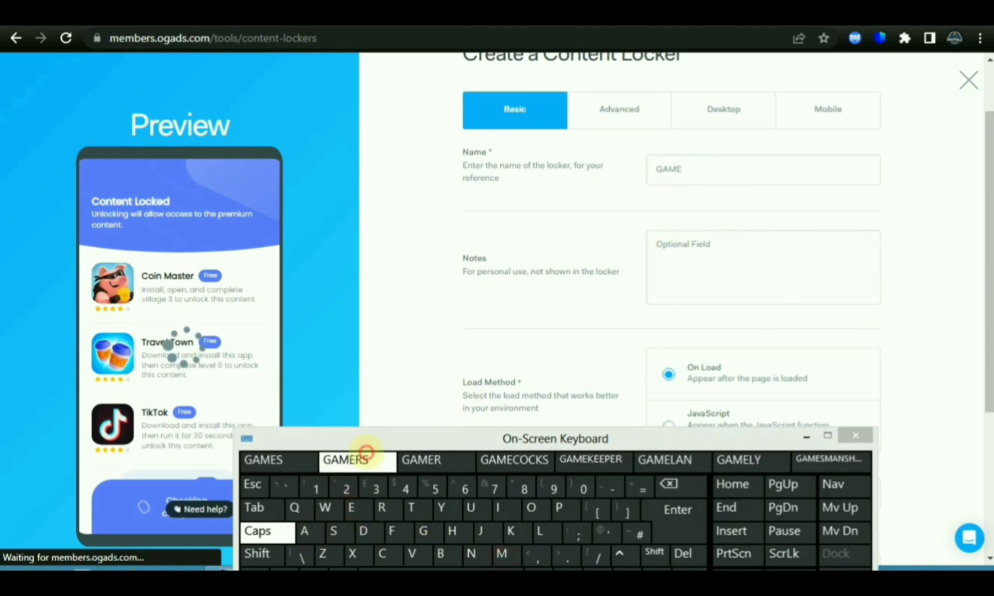
left_click(348, 459)
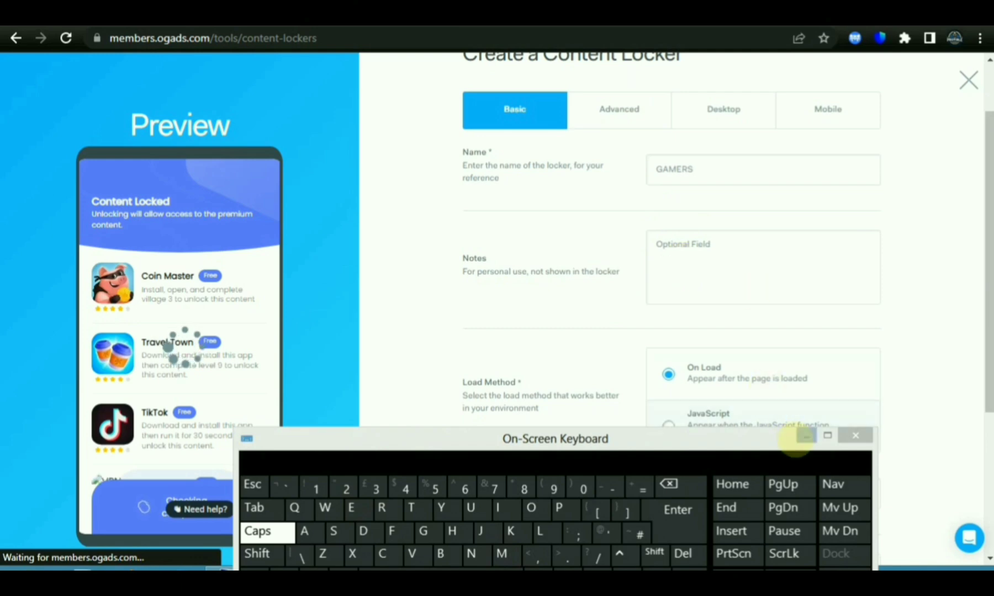
left_click(806, 437)
scroll(883, 350, "down", 4)
scroll(712, 224, "up", 1)
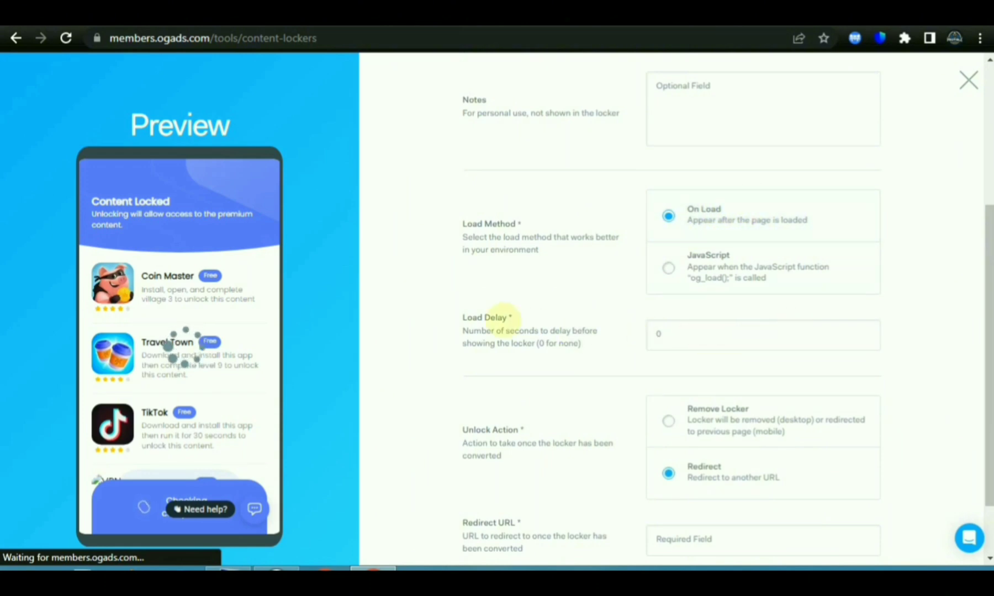
left_click_drag(454, 317, 507, 316)
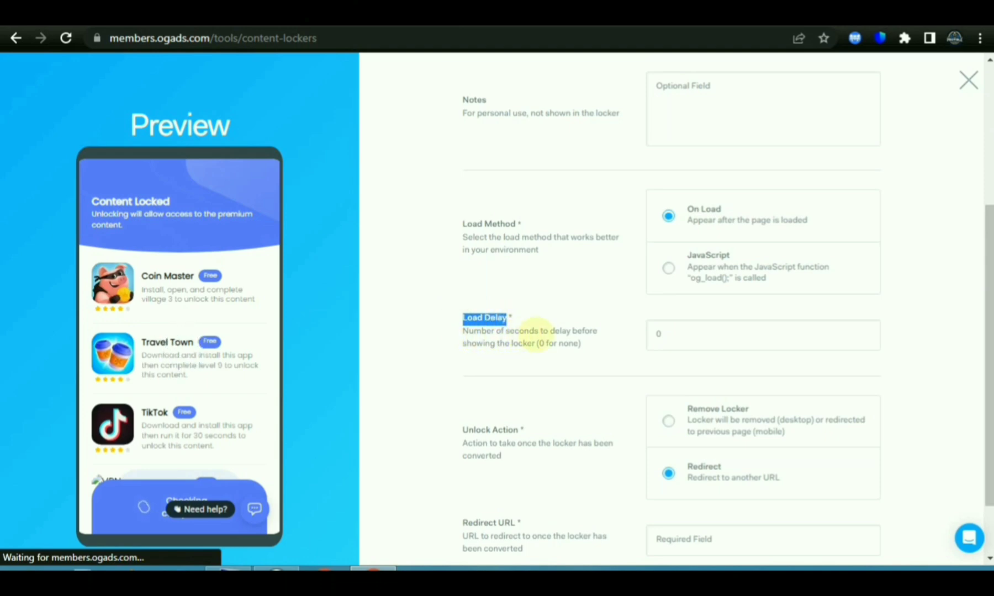
left_click(694, 333)
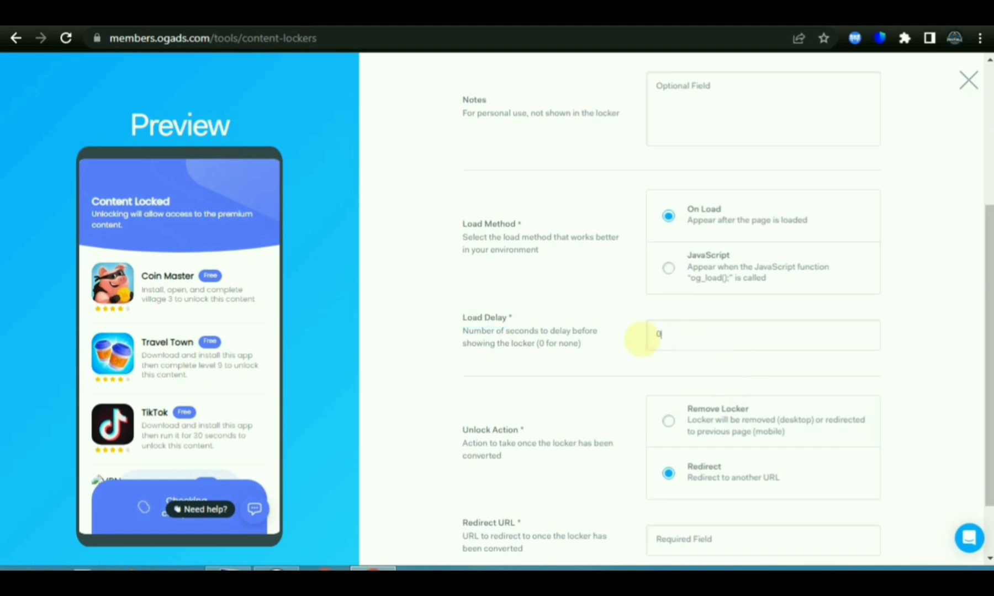
scroll(717, 359, "down", 2)
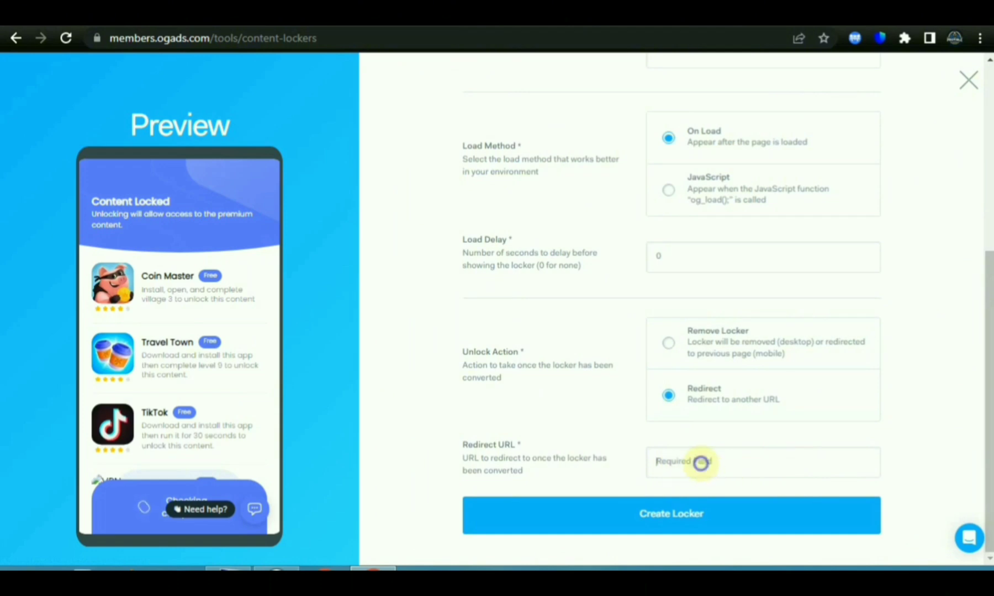
right_click(701, 462)
left_click(733, 341)
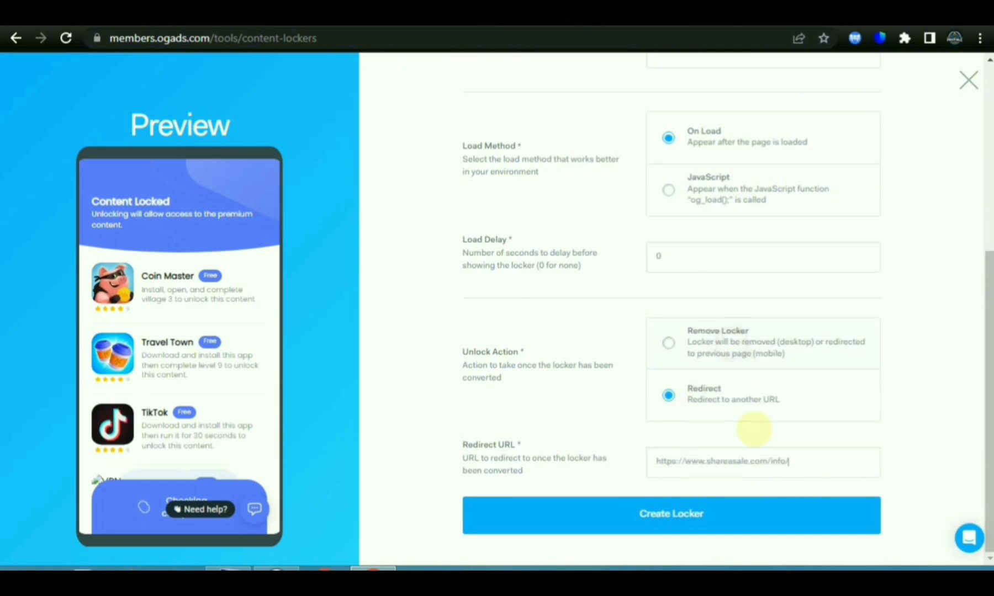
left_click_drag(815, 455, 621, 460)
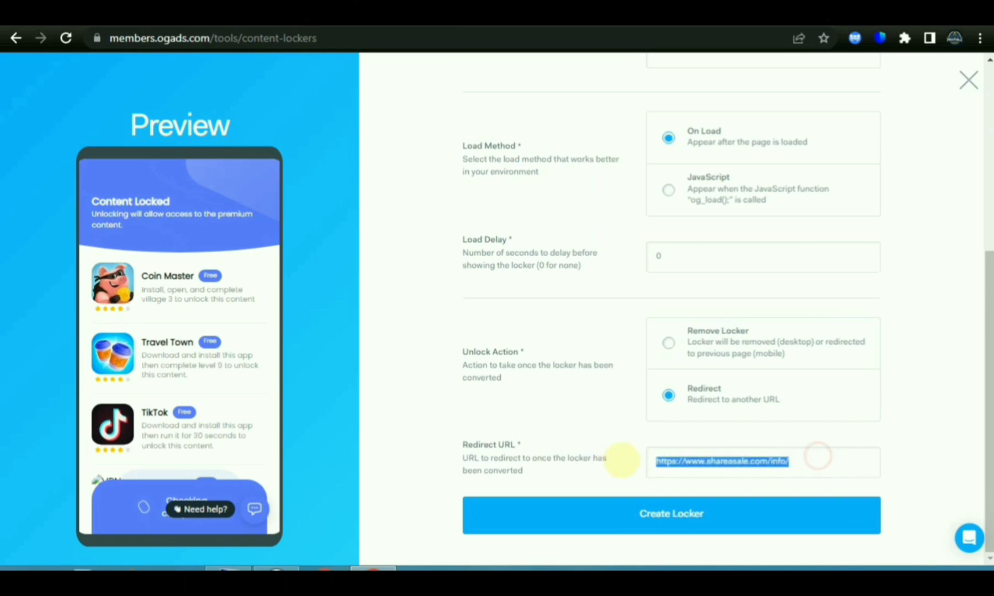
scroll(953, 338, "up", 6)
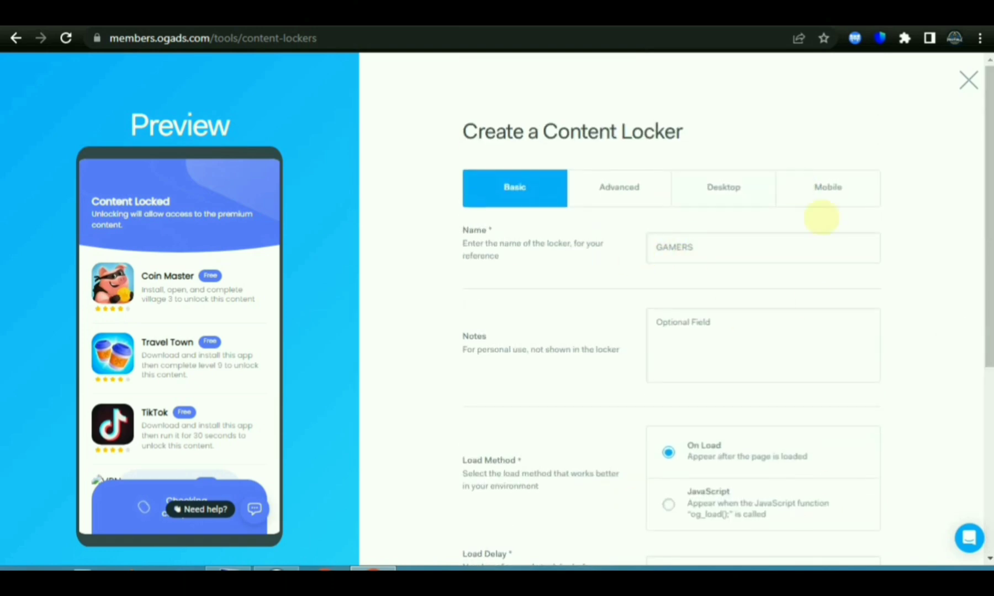
- On the Advanced tab, keep Conversions Required at One and leave Payout Threshold empty
left_click(628, 199)
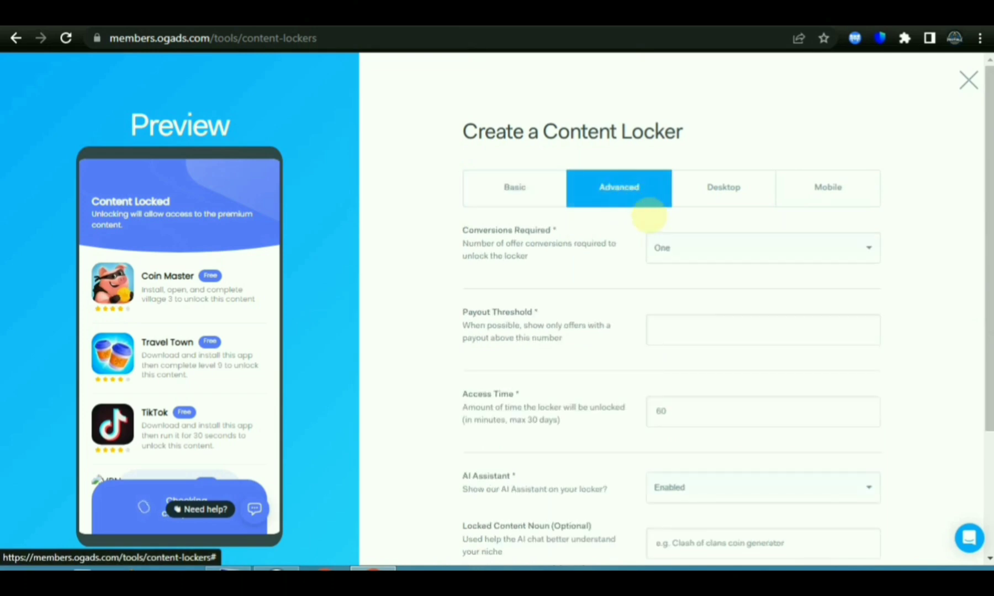
left_click_drag(455, 237, 551, 231)
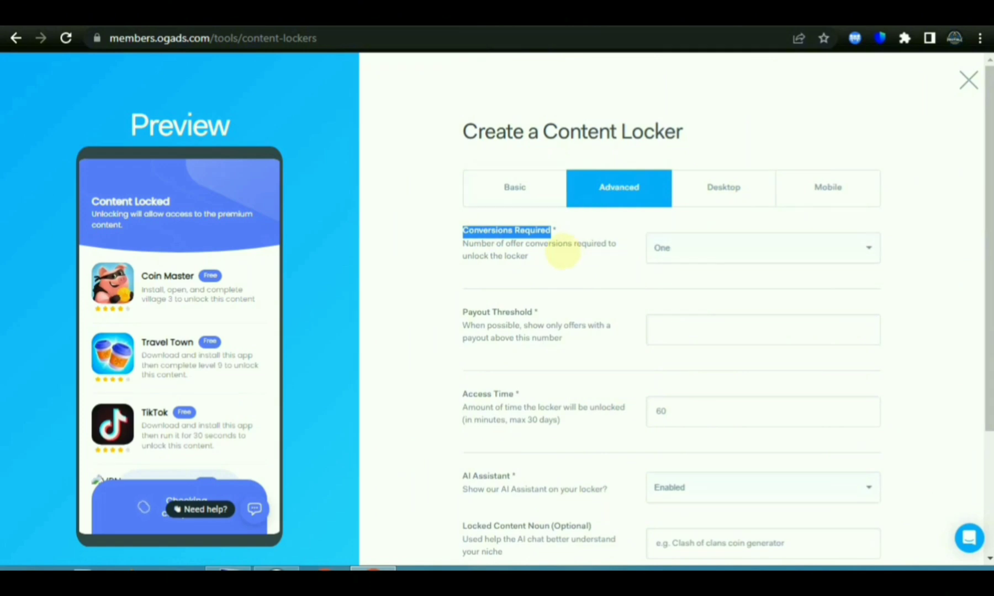
left_click(704, 241)
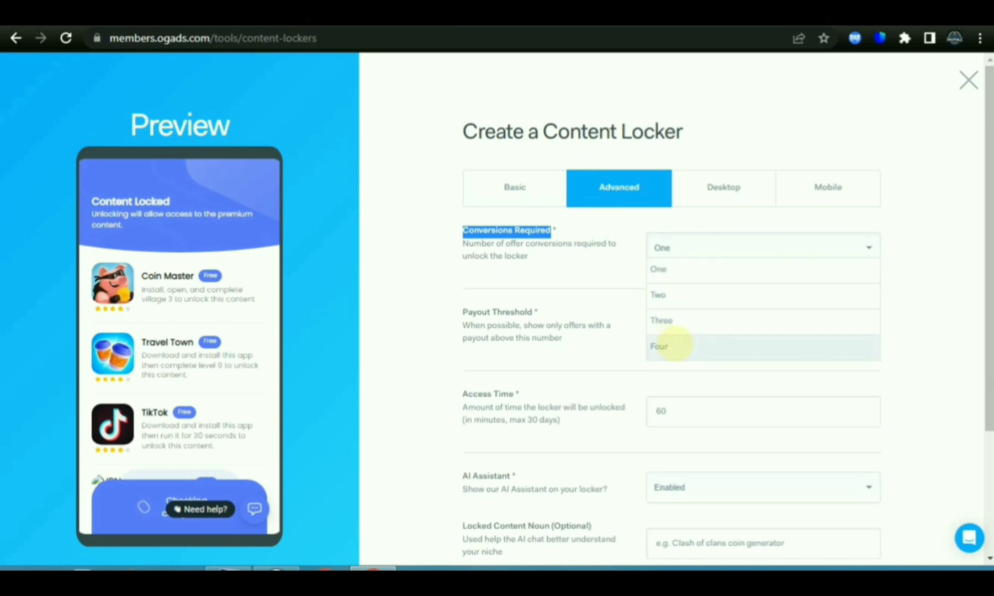
left_click(563, 263)
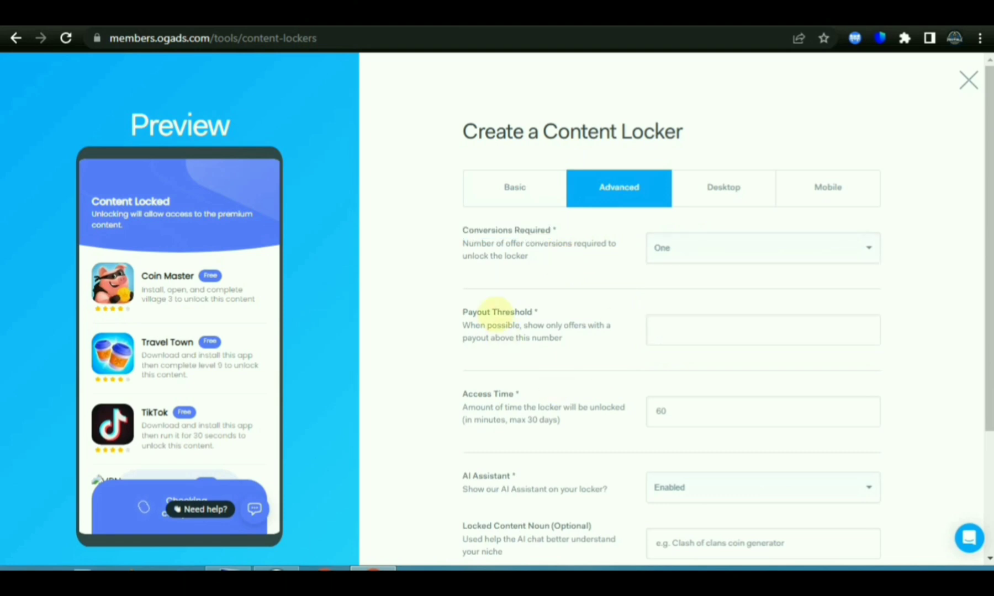
left_click_drag(431, 314, 550, 316)
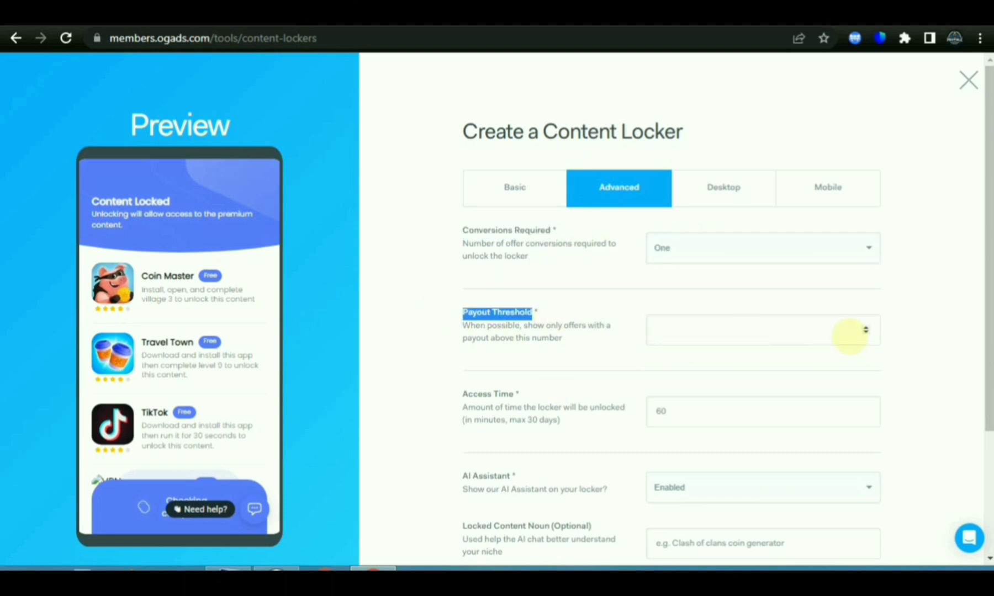
left_click(850, 331)
- Set Only Boosted Offers to Enabled
scroll(552, 298, "down", 3)
scroll(523, 282, "up", 3)
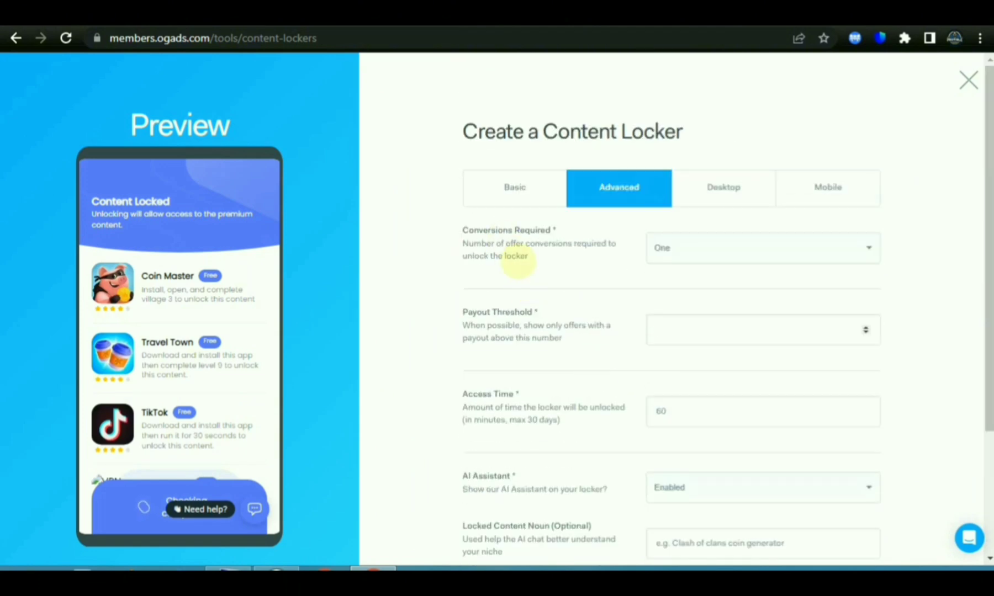
scroll(517, 264, "down", 3)
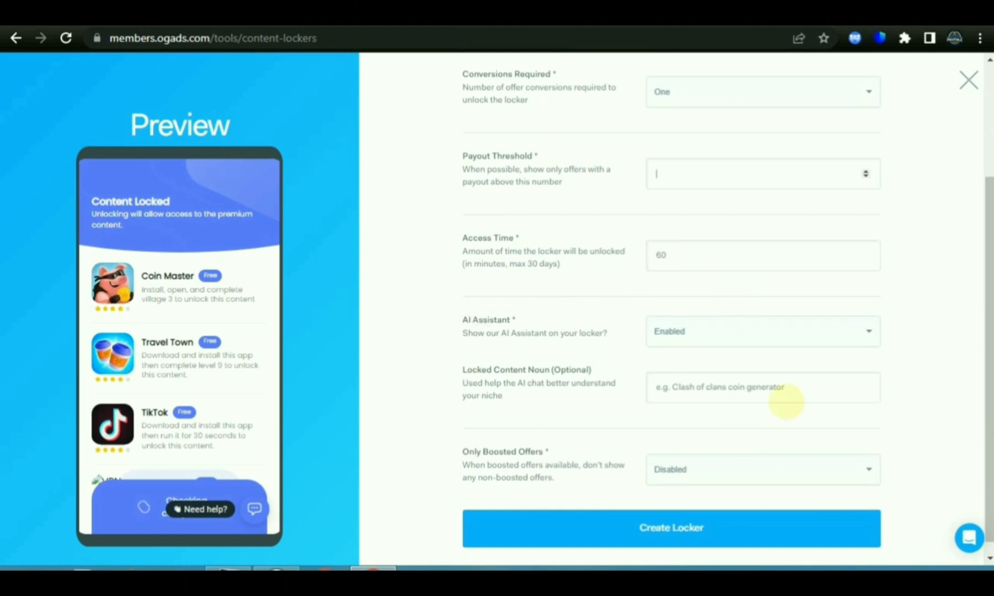
scroll(635, 445, "down", 1)
left_click_drag(553, 438, 433, 436)
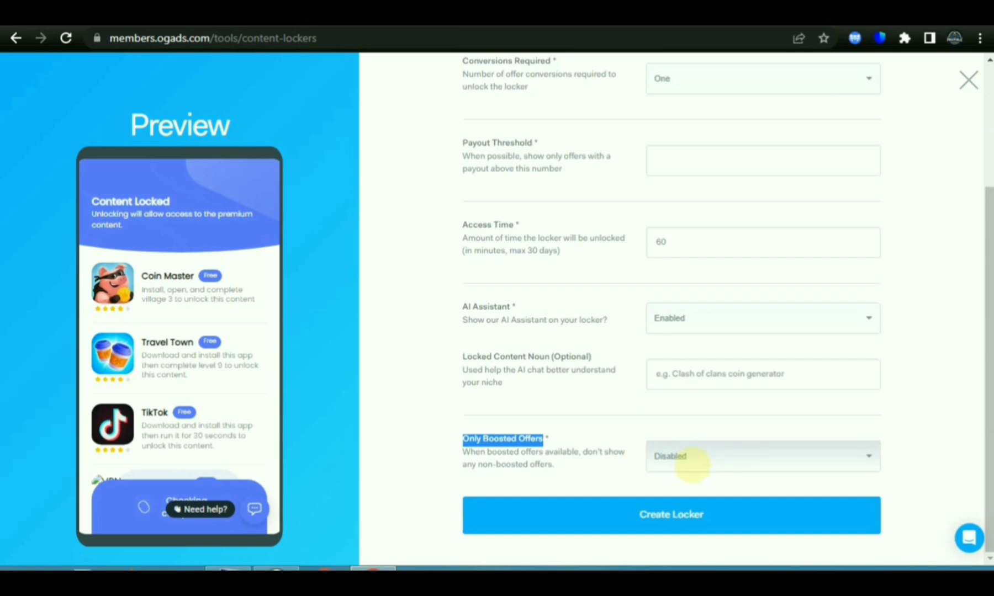
left_click(692, 463)
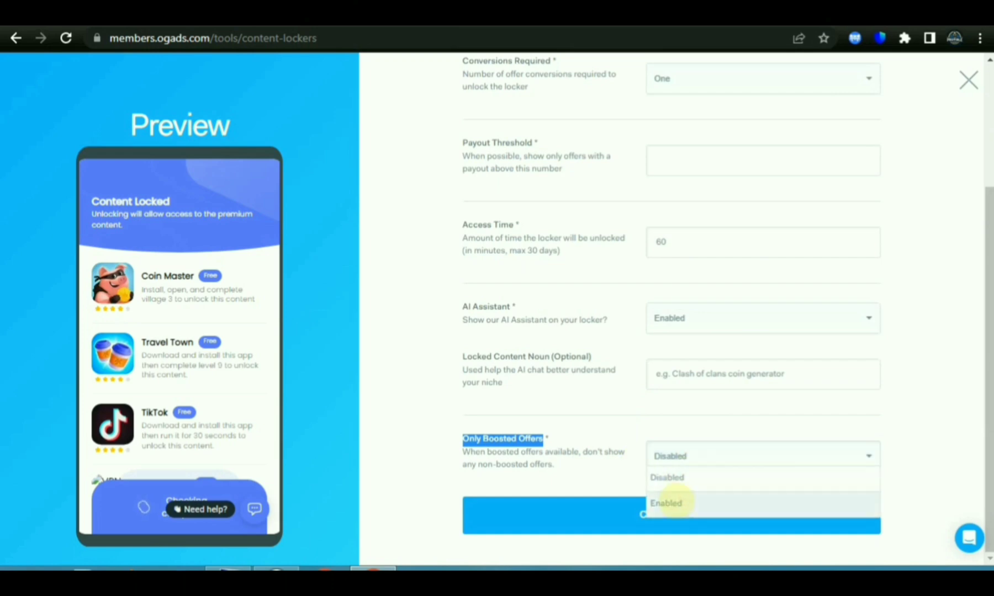
left_click(673, 502)
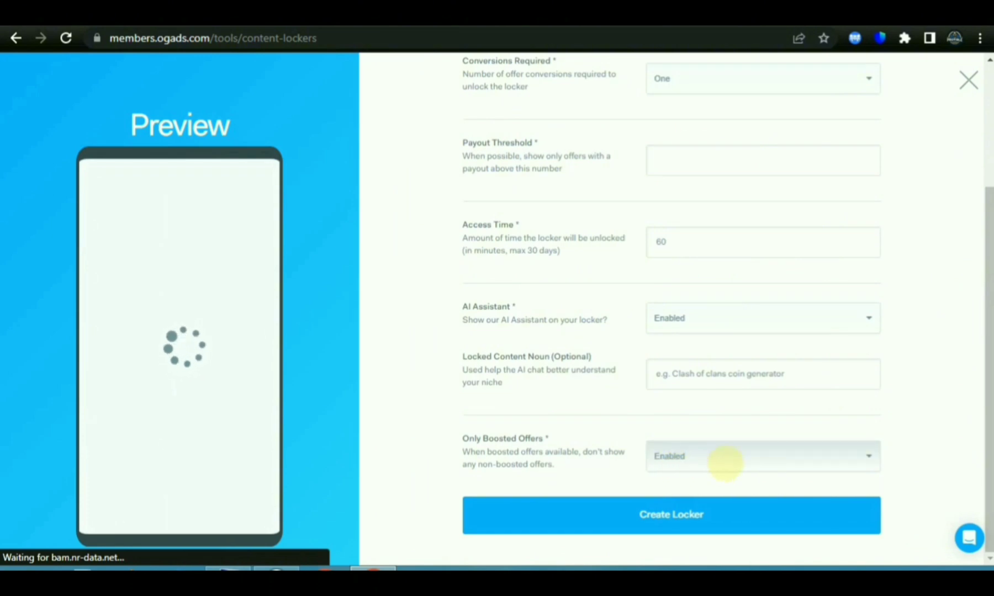
scroll(690, 450, "up", 3)
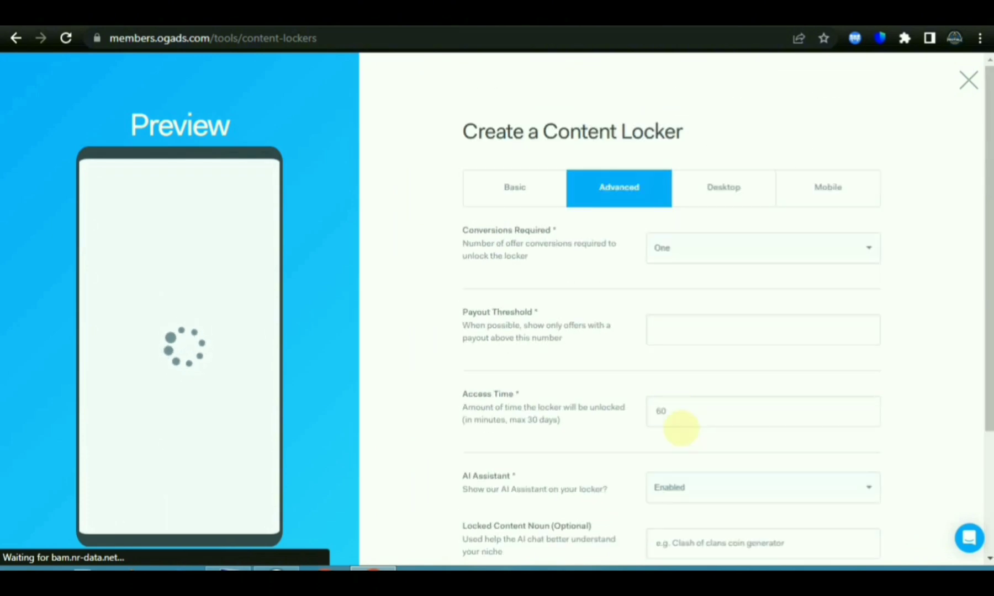
scroll(757, 215, "down", 3)
scroll(718, 190, "up", 3)
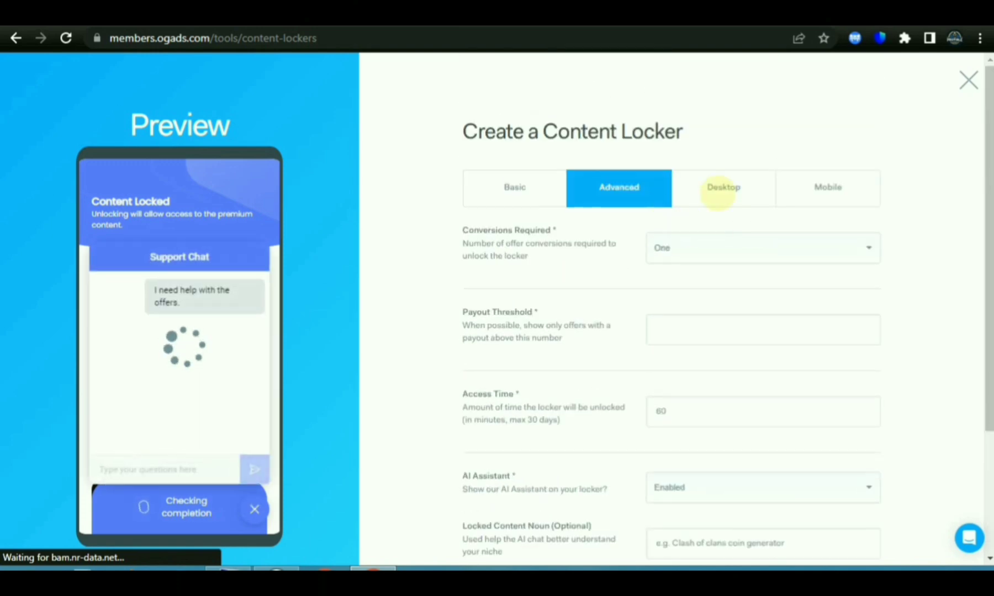
- Return to the Basic tab and save the GAMERS locker with Create Locker
left_click(503, 194)
scroll(729, 219, "down", 1)
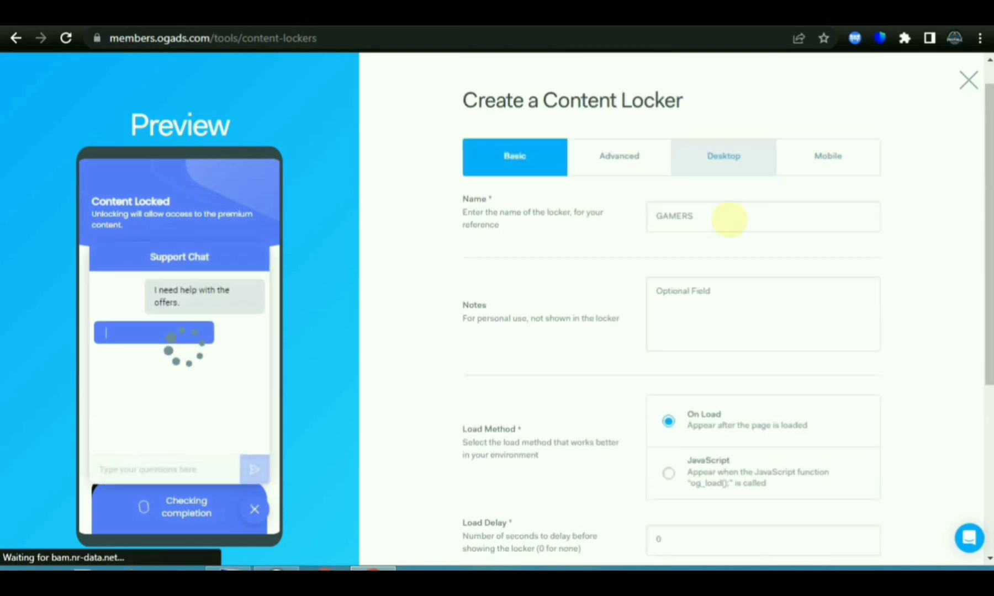
scroll(729, 219, "down", 5)
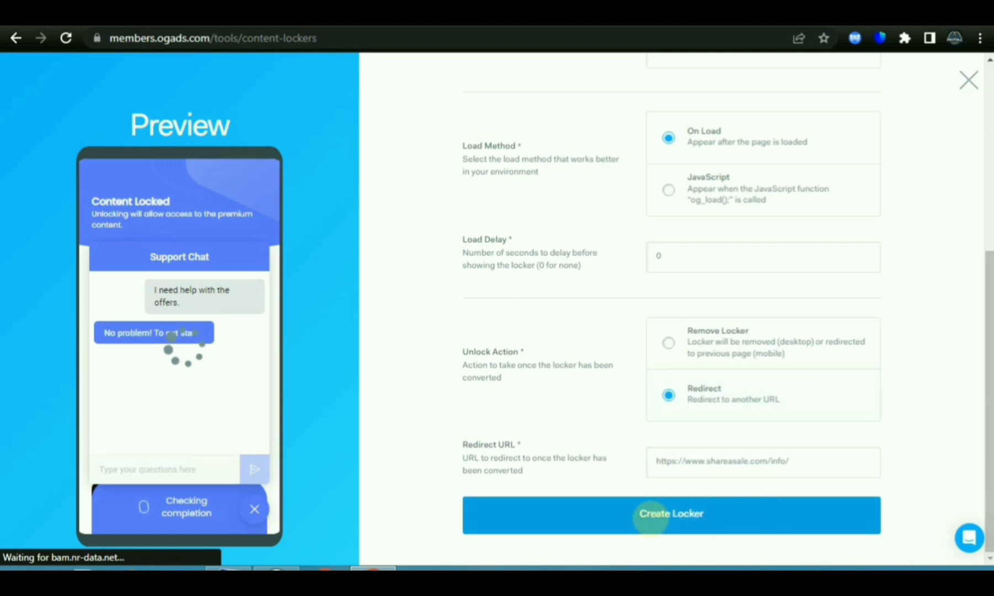
left_click(721, 515)
scroll(718, 342, "up", 2)
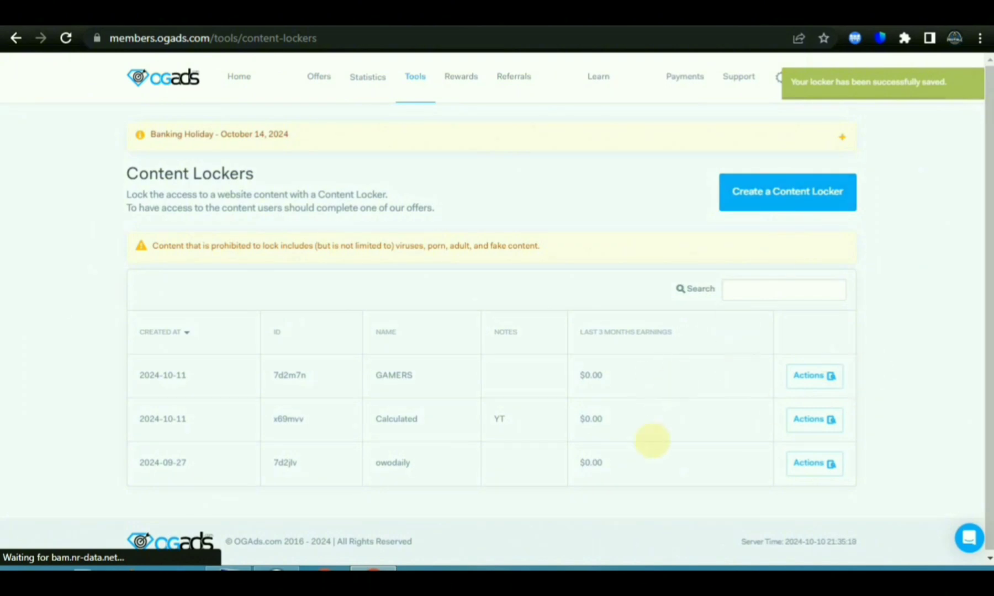
- Open the GAMERS locker's offer list and filter it to the App Installs category
left_click(825, 376)
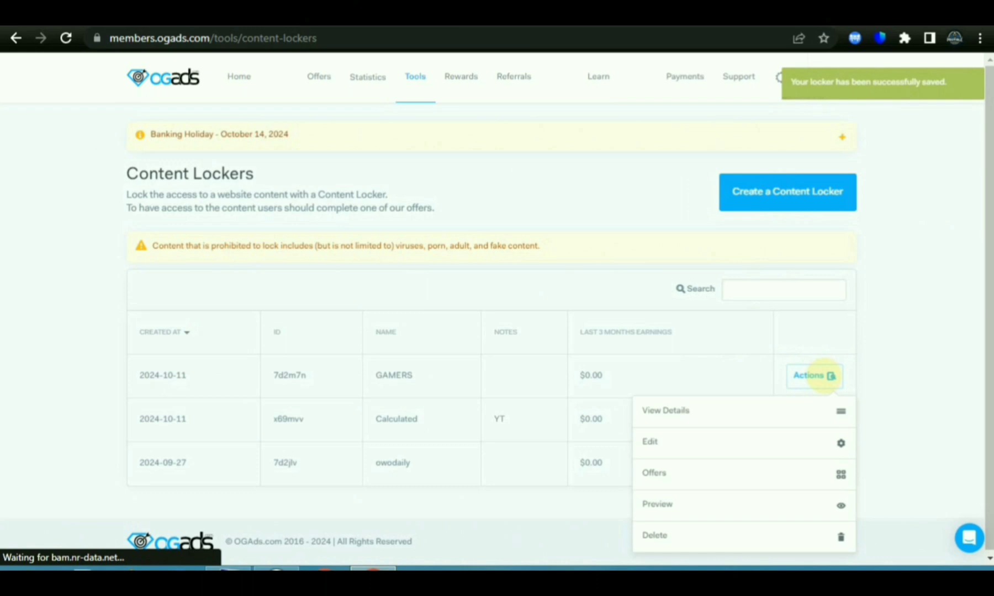
left_click(651, 471)
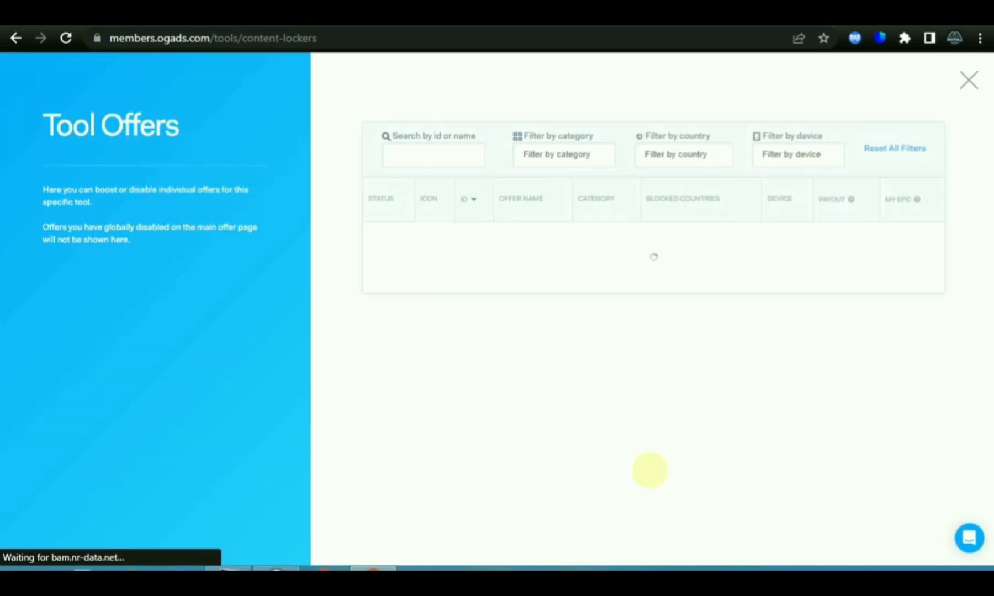
left_click(581, 152)
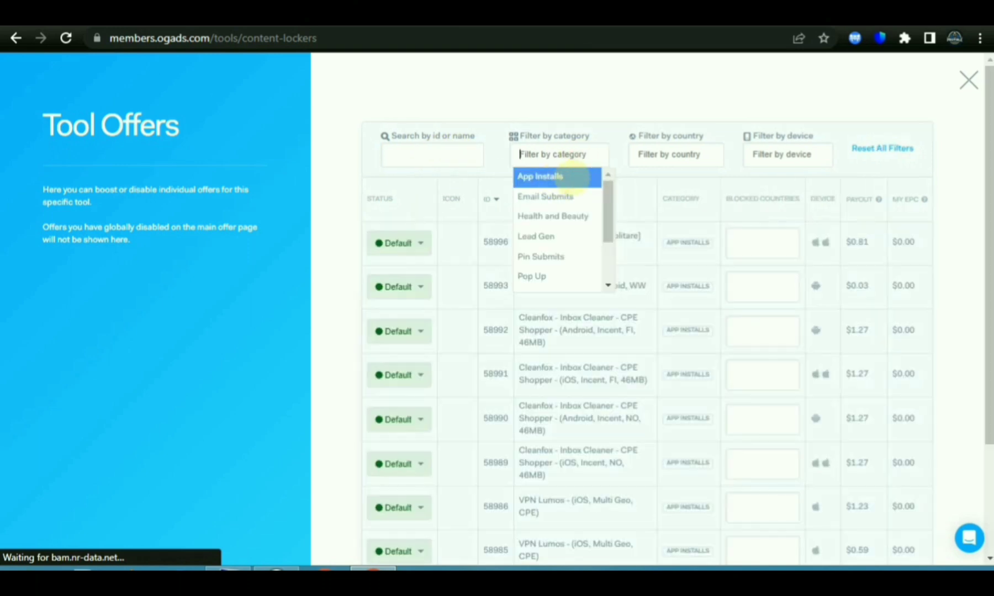
left_click(557, 178)
- Add Nigeria to the country filter, typing it with the on-screen keyboard
left_click(665, 160)
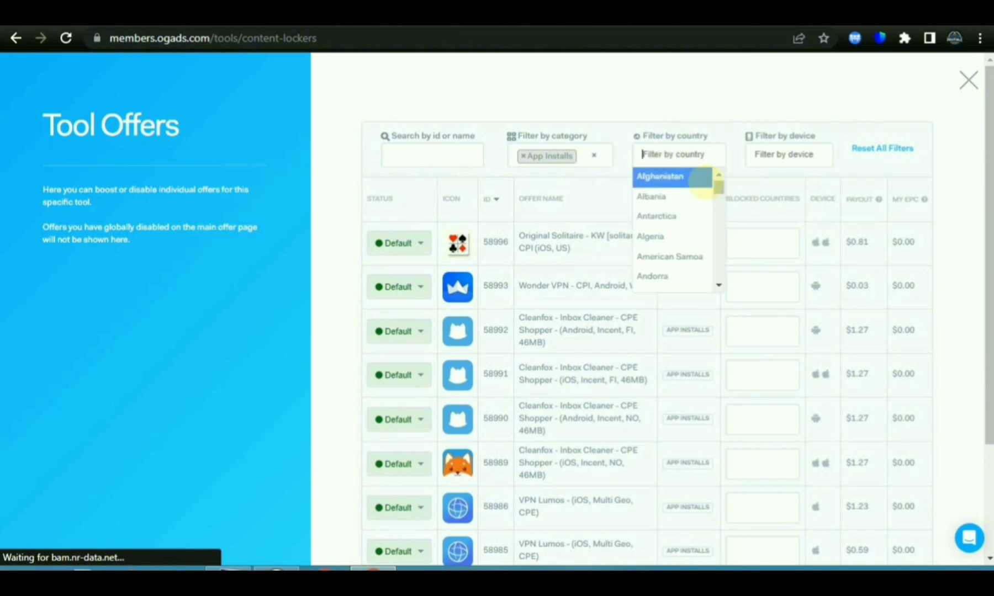
left_click_drag(718, 188, 717, 235)
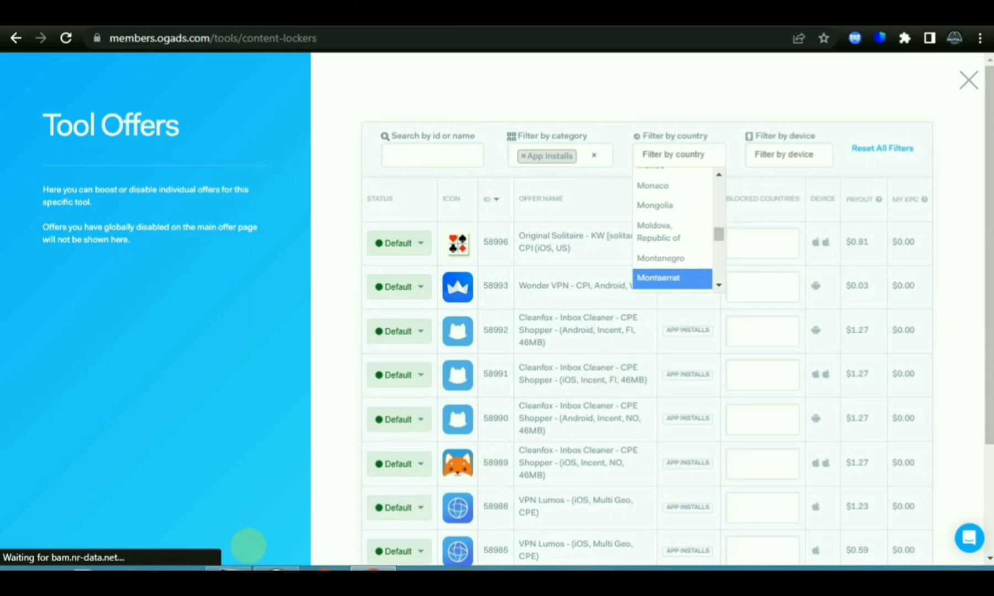
left_click(228, 567)
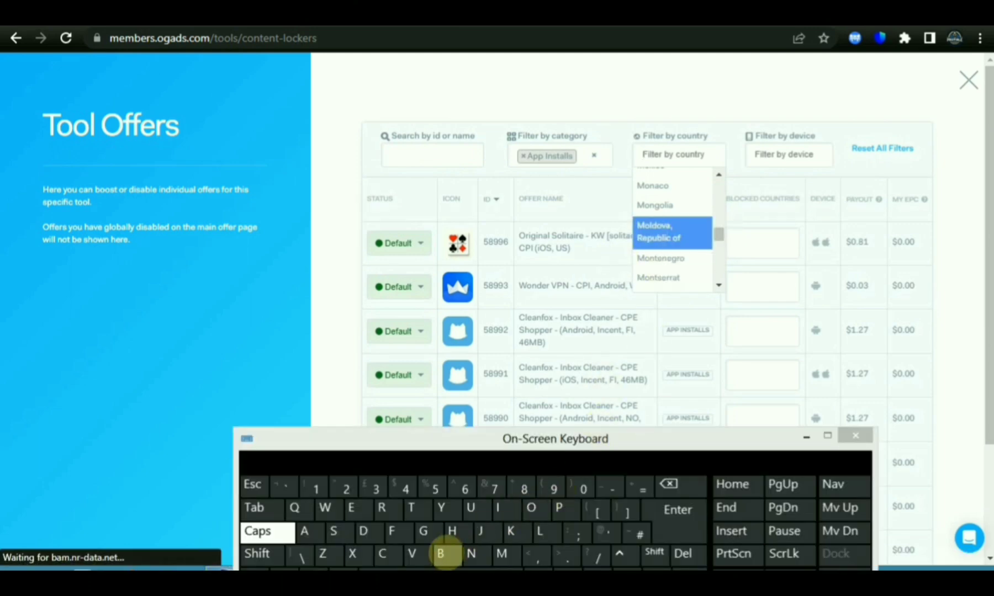
left_click(471, 554)
left_click(498, 508)
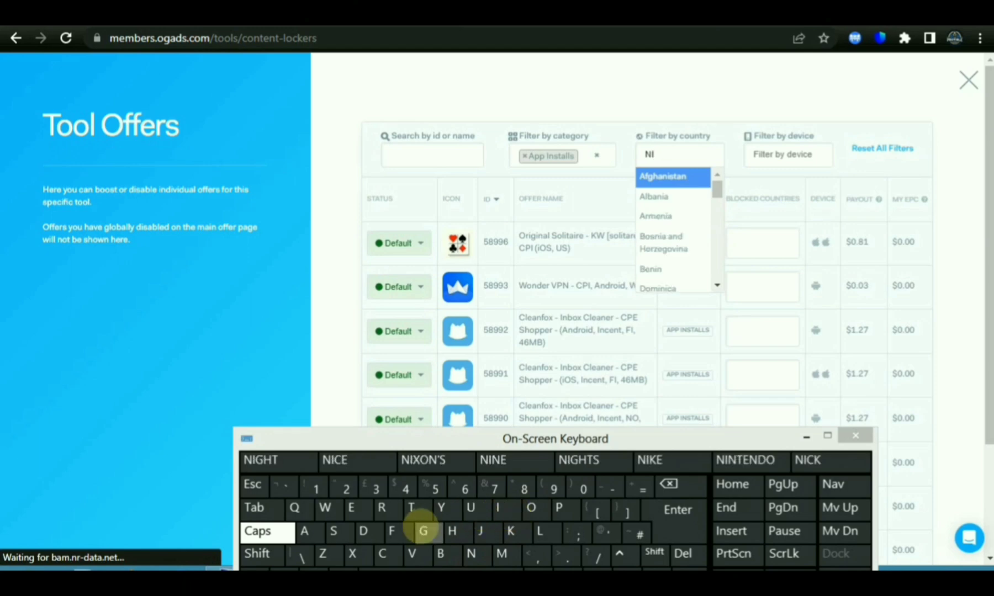
left_click(423, 531)
left_click(447, 459)
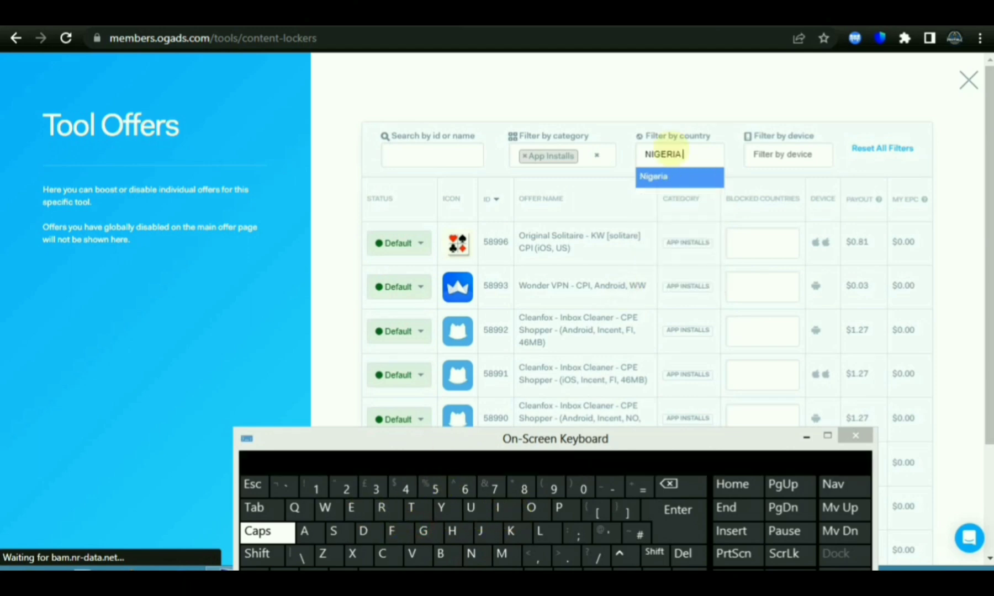
left_click(660, 176)
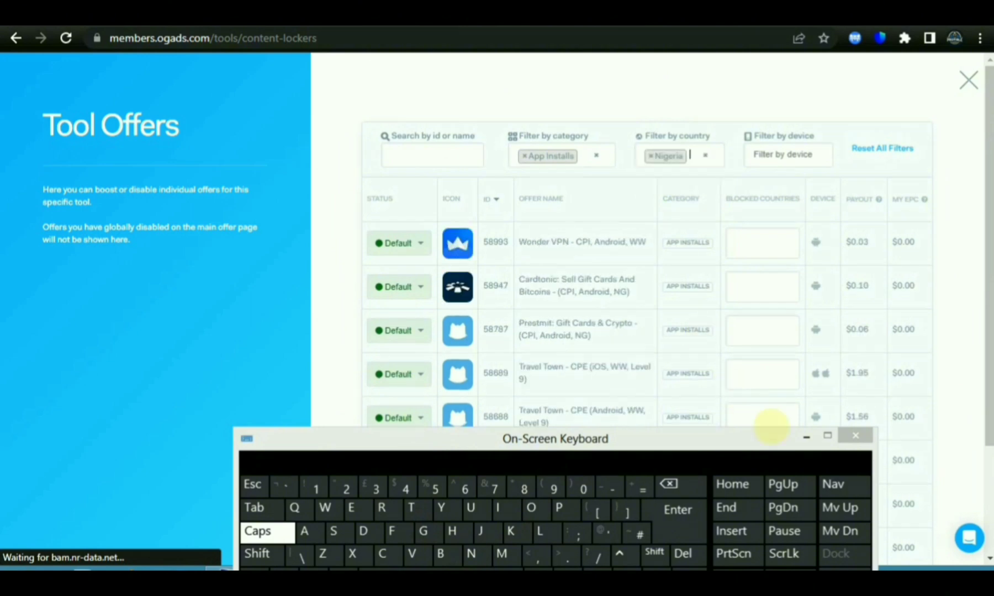
left_click(805, 435)
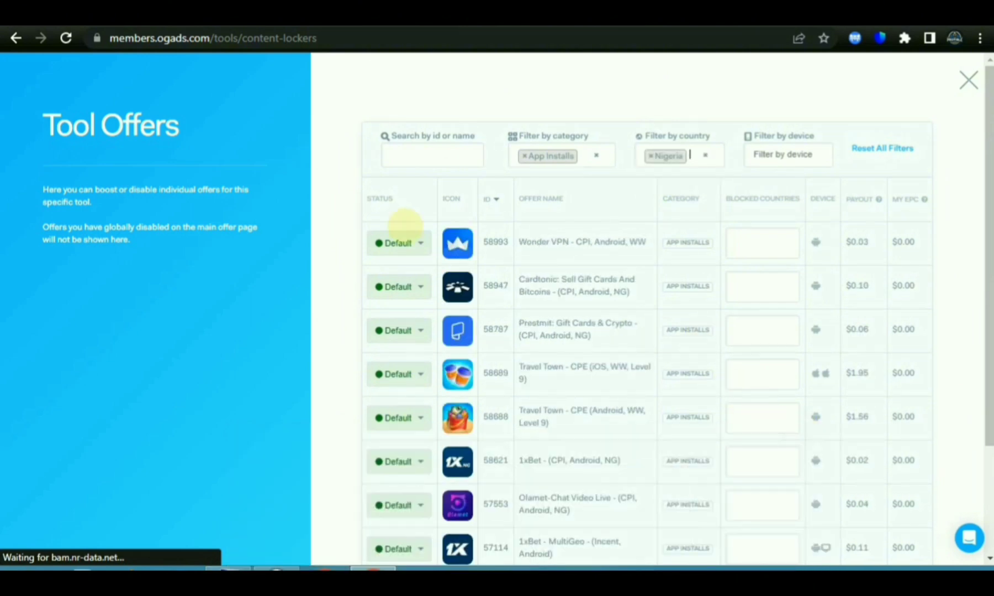
- Set the NIV Bible offer on page 2 of Tool Offers to Boosted
scroll(436, 276, "down", 3)
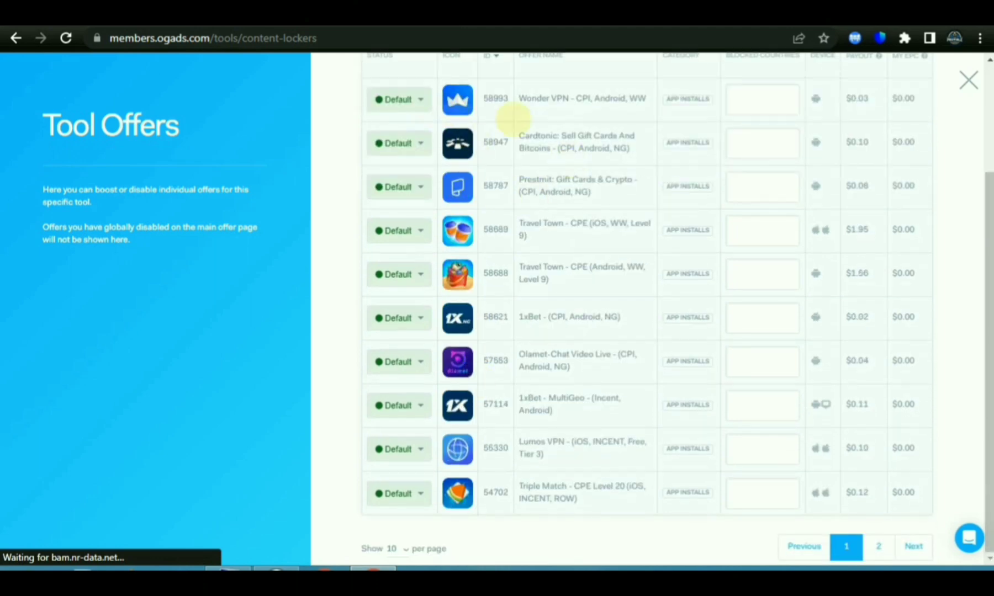
scroll(616, 255, "up", 3)
scroll(728, 275, "down", 3)
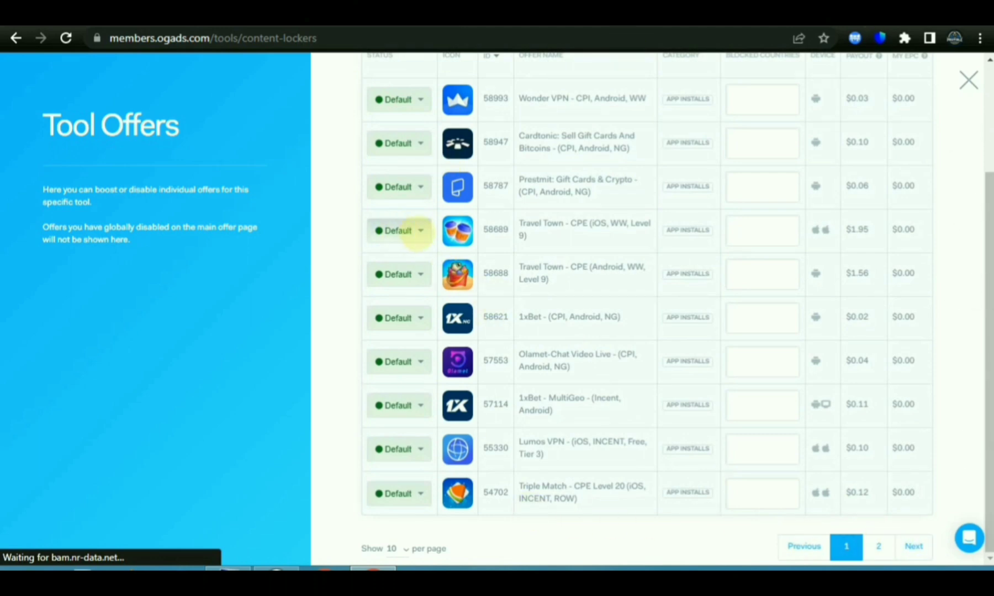
left_click(418, 231)
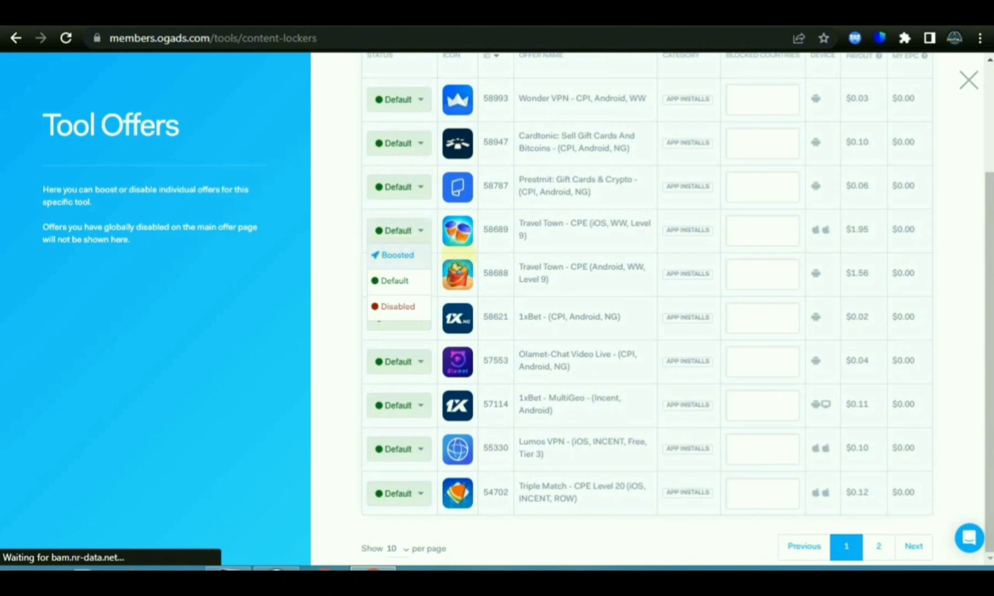
left_click(887, 546)
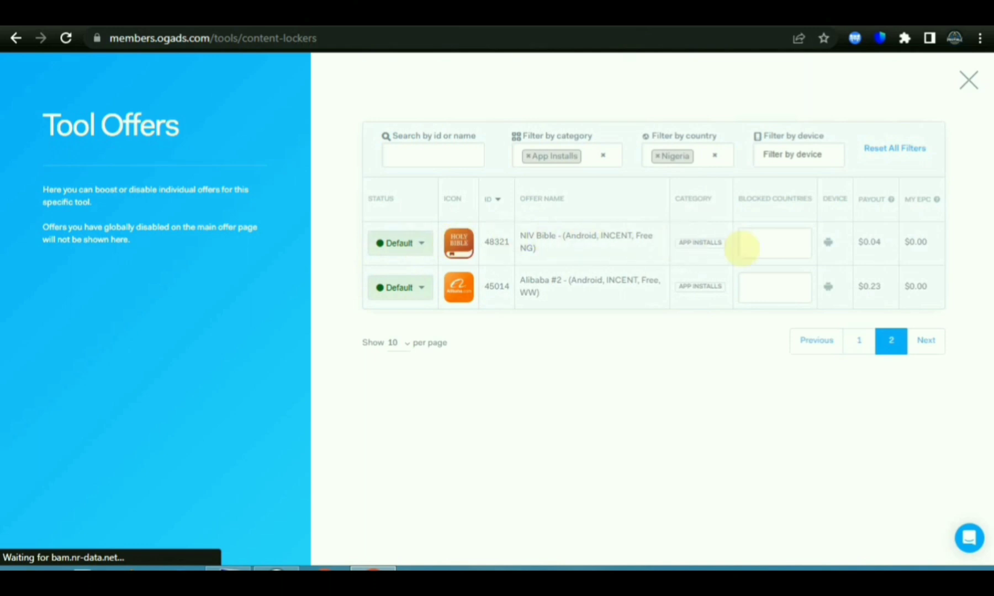
left_click_drag(883, 242, 842, 243)
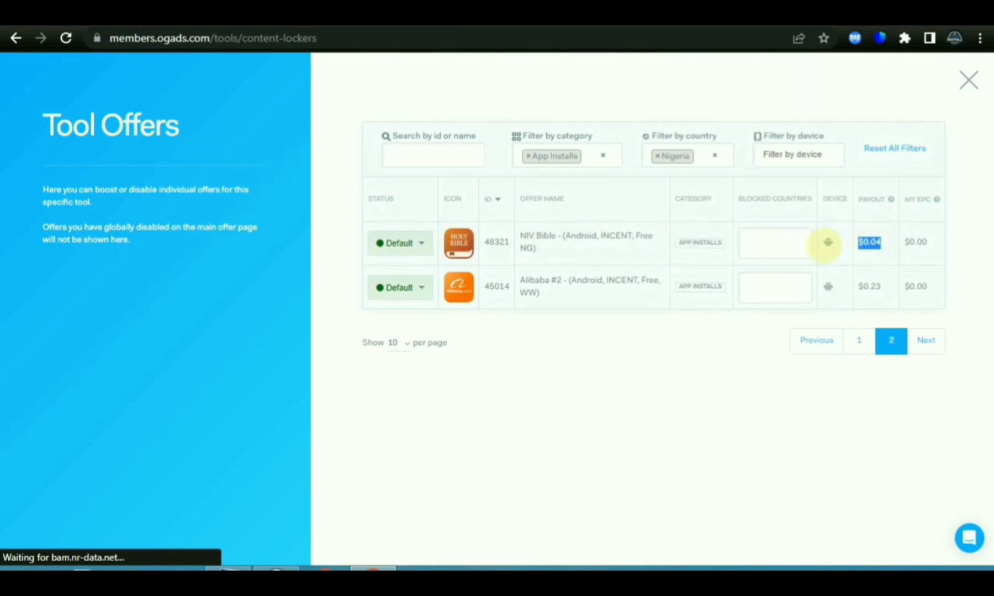
left_click(420, 249)
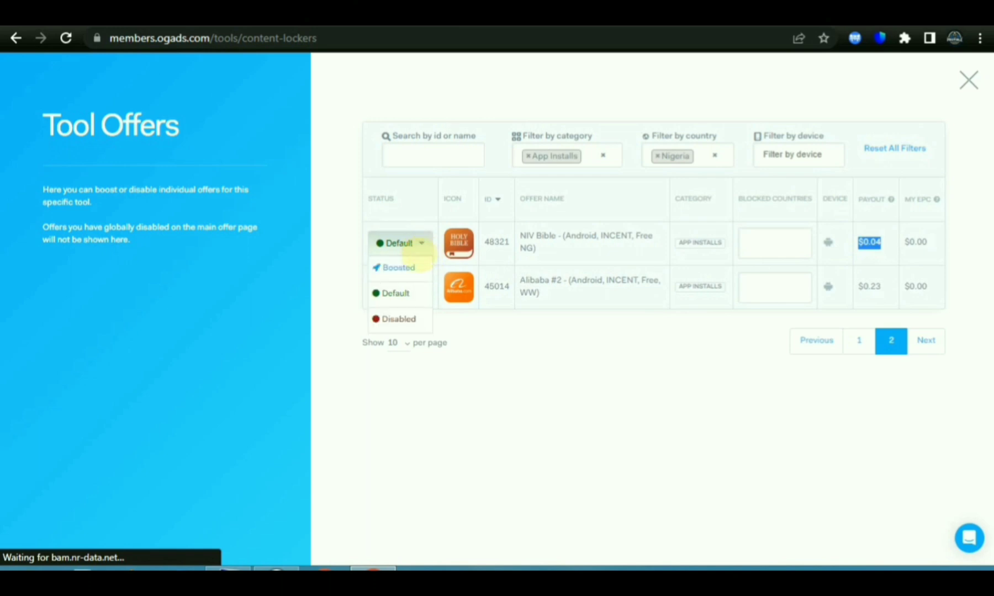
left_click(406, 266)
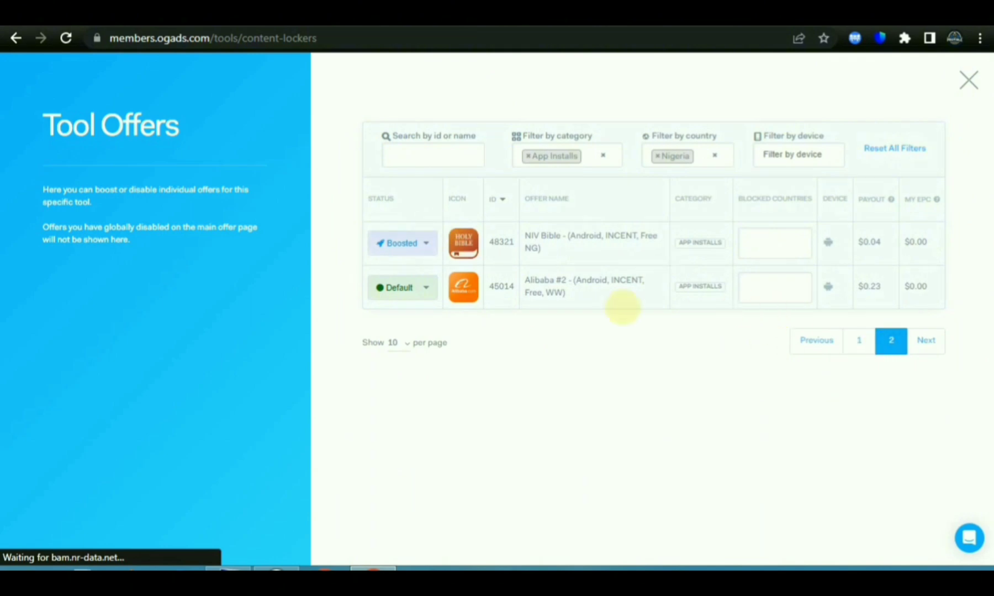
- Go back to page 1, leave offer 58689's status unchanged, and close Tool Offers
left_click(859, 338)
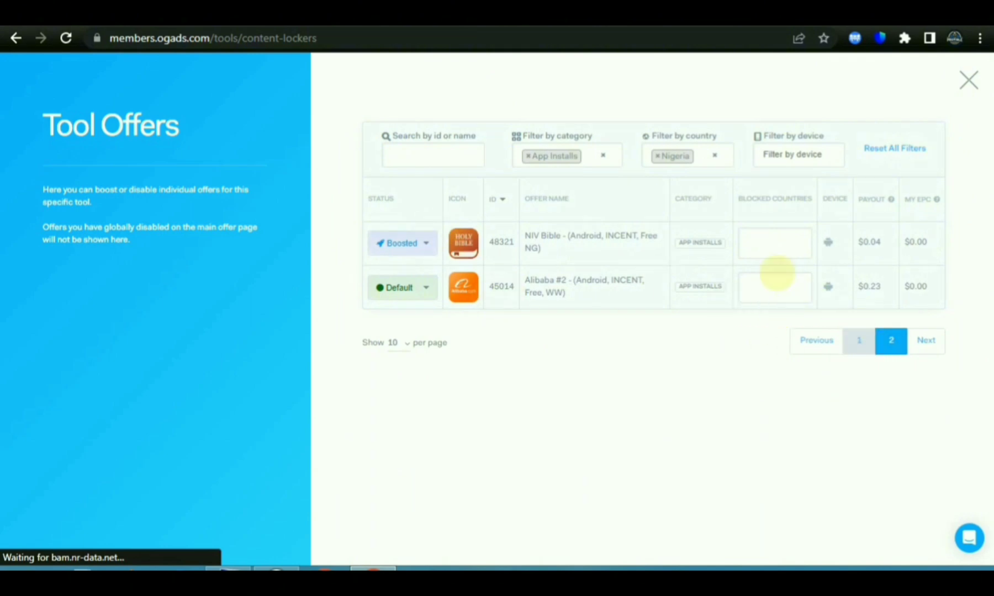
scroll(787, 194, "down", 3)
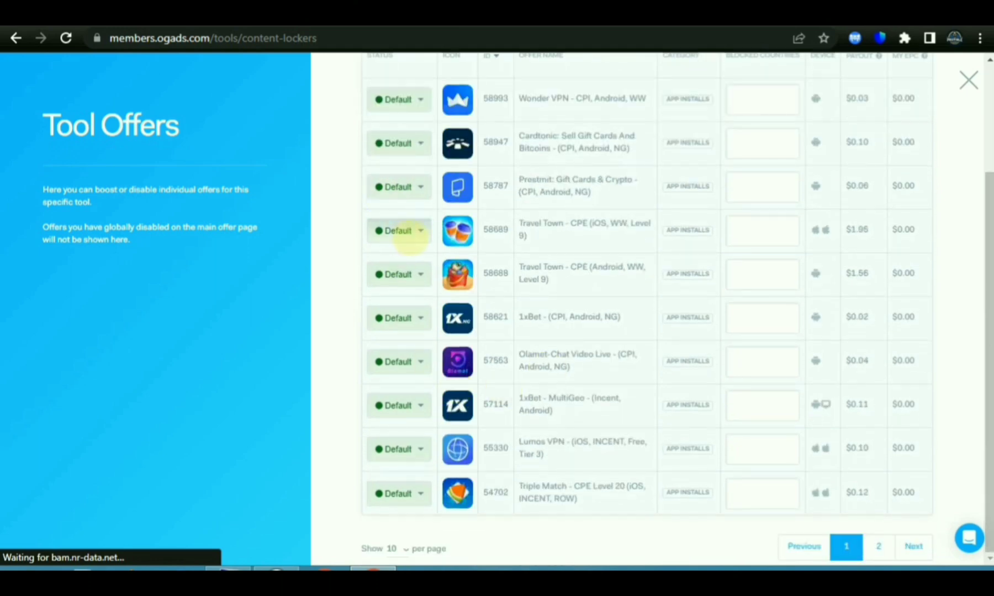
left_click(411, 231)
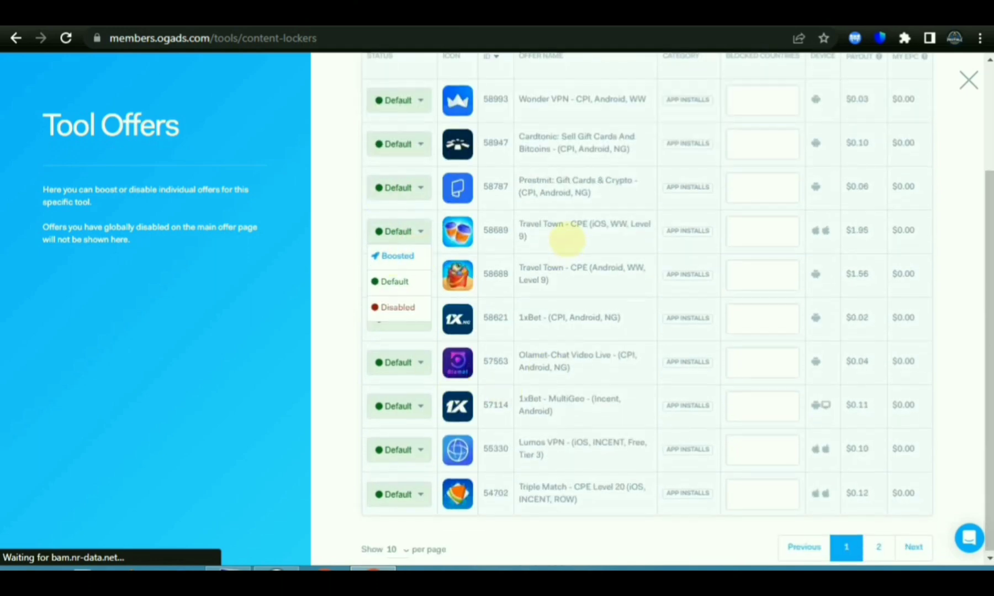
scroll(618, 199, "up", 3)
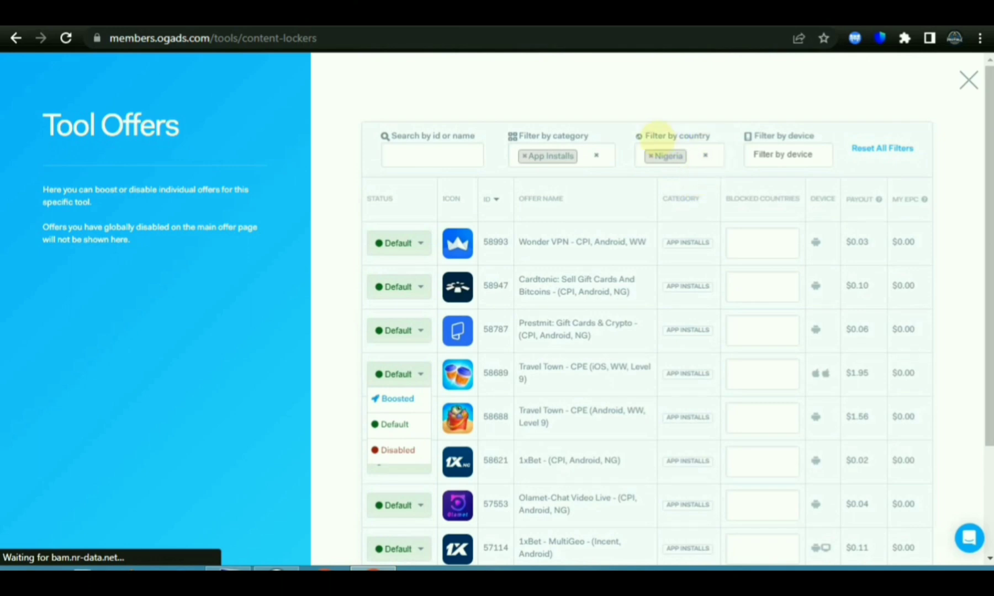
left_click_drag(644, 136, 712, 136)
left_click_drag(516, 135, 859, 138)
scroll(665, 233, "down", 1)
scroll(670, 220, "up", 1)
scroll(703, 347, "down", 3)
scroll(717, 332, "up", 3)
left_click(967, 80)
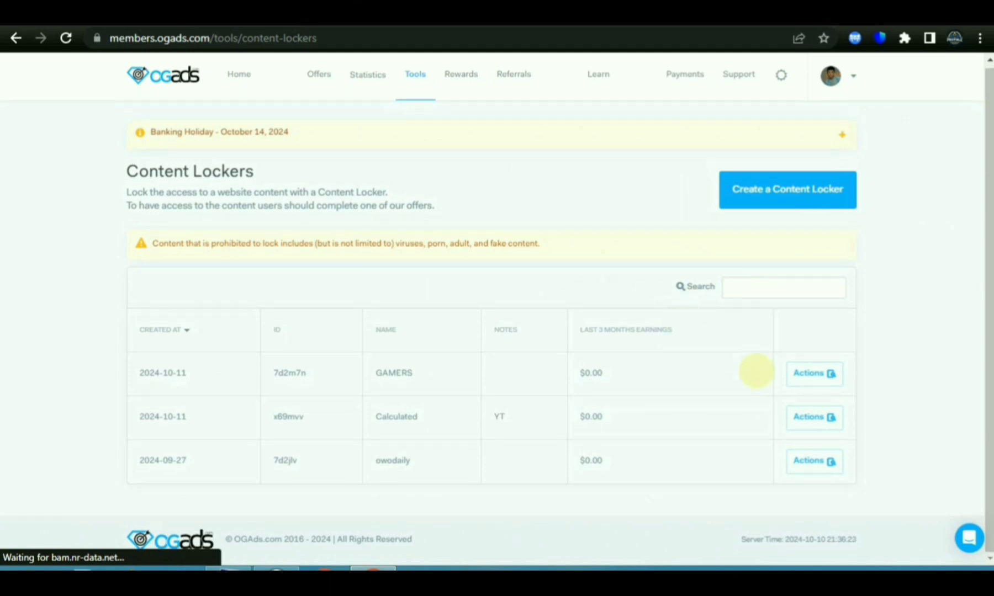
left_click(819, 374)
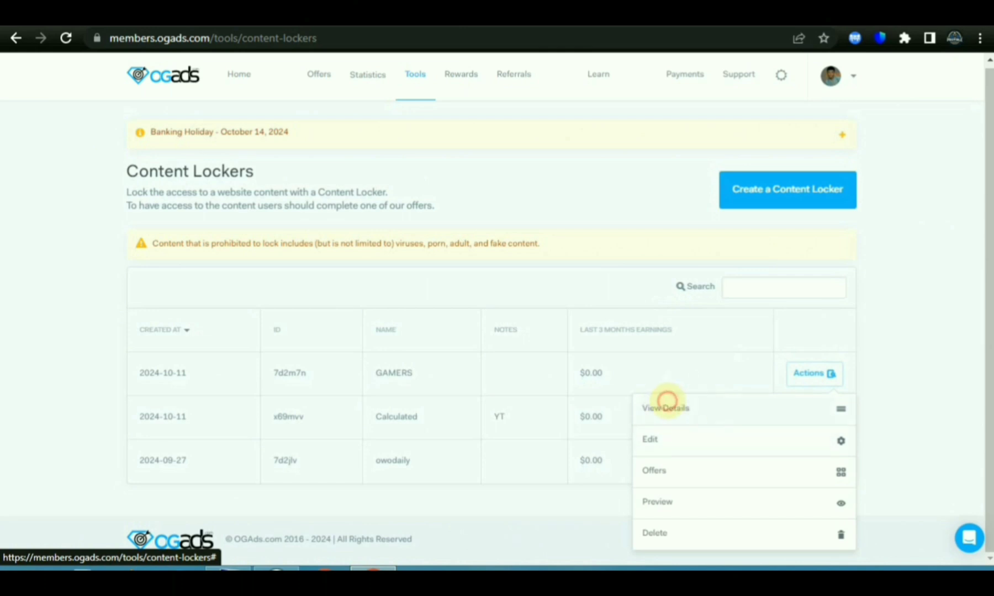
left_click(665, 408)
scroll(591, 280, "down", 2)
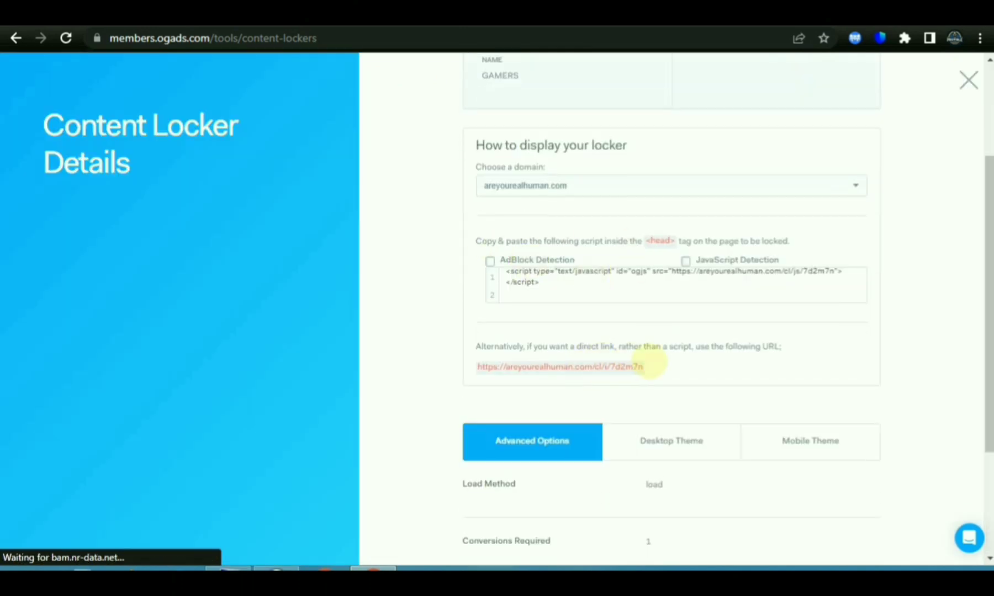
left_click_drag(661, 365, 480, 370)
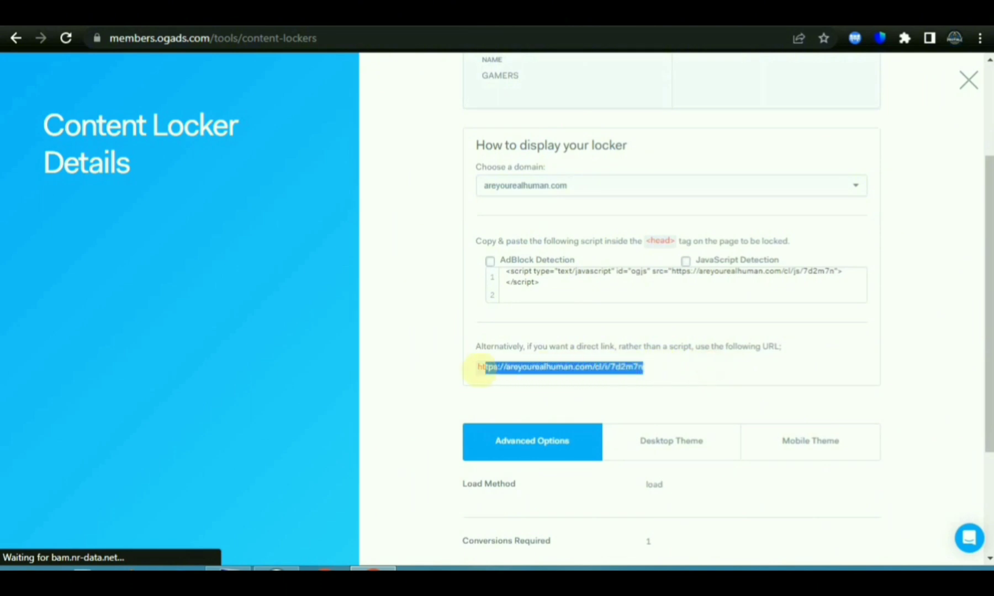
scroll(512, 232, "down", 4)
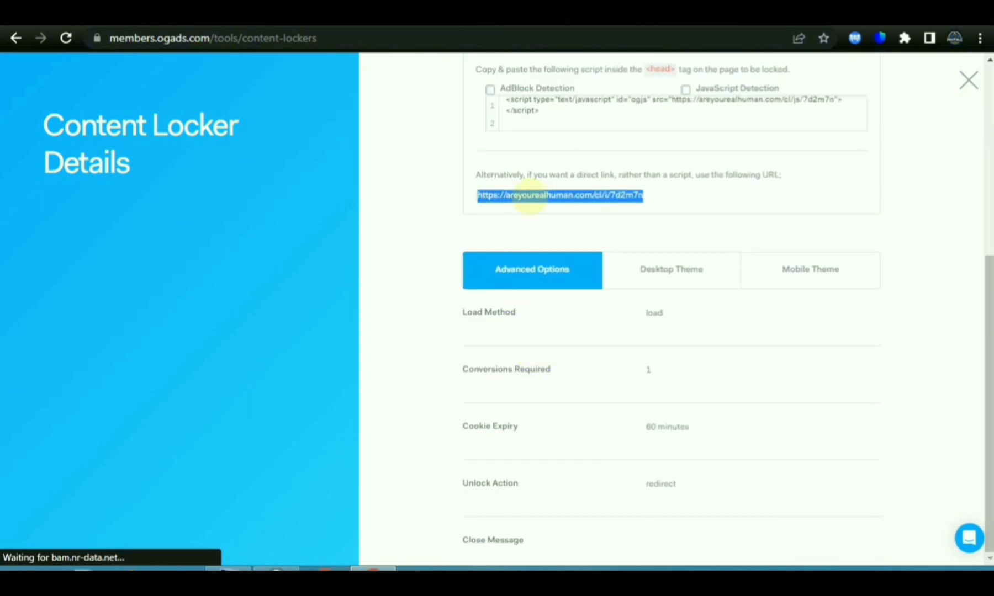
right_click(531, 196)
- Copy the direct link and load it in a new Chrome tab
left_click(555, 207)
left_click(219, 22)
right_click(263, 42)
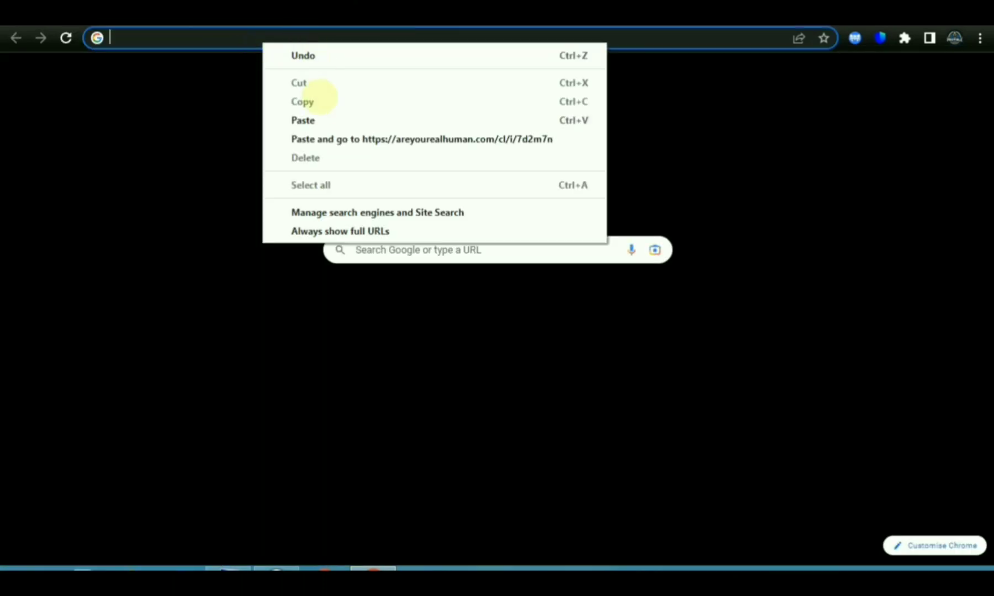
left_click(327, 123)
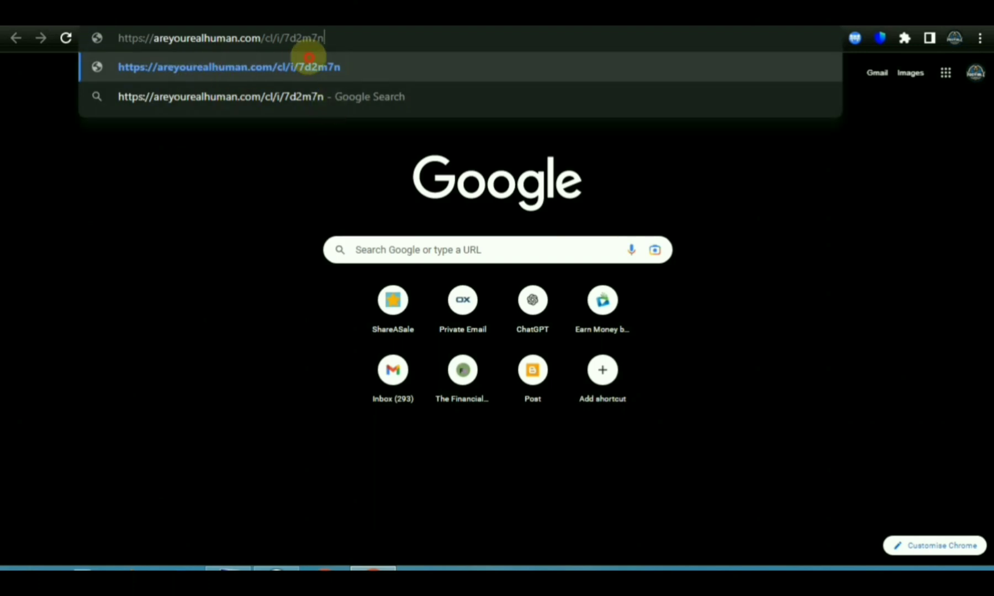
key("Return")
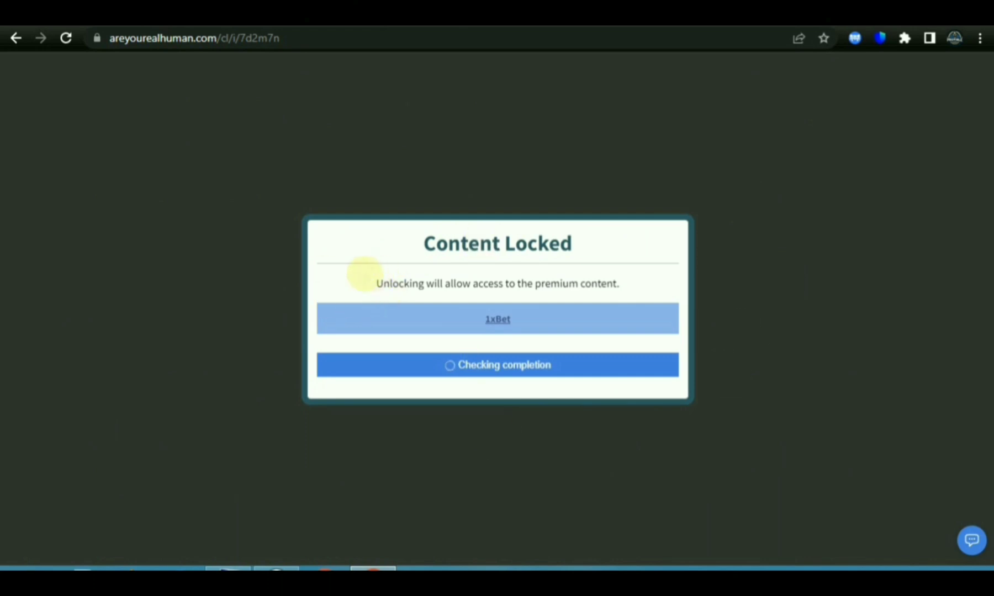
- Check the Content Locked page, then close the tab and confirm Leave
left_click(359, 276)
triple_click(355, 248)
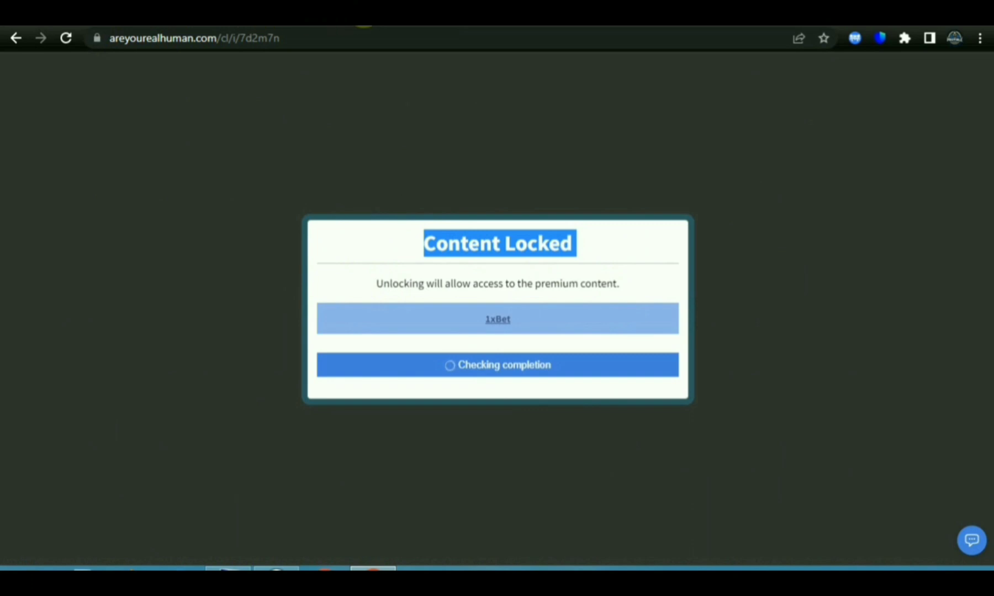
left_click(365, 23)
left_click(572, 117)
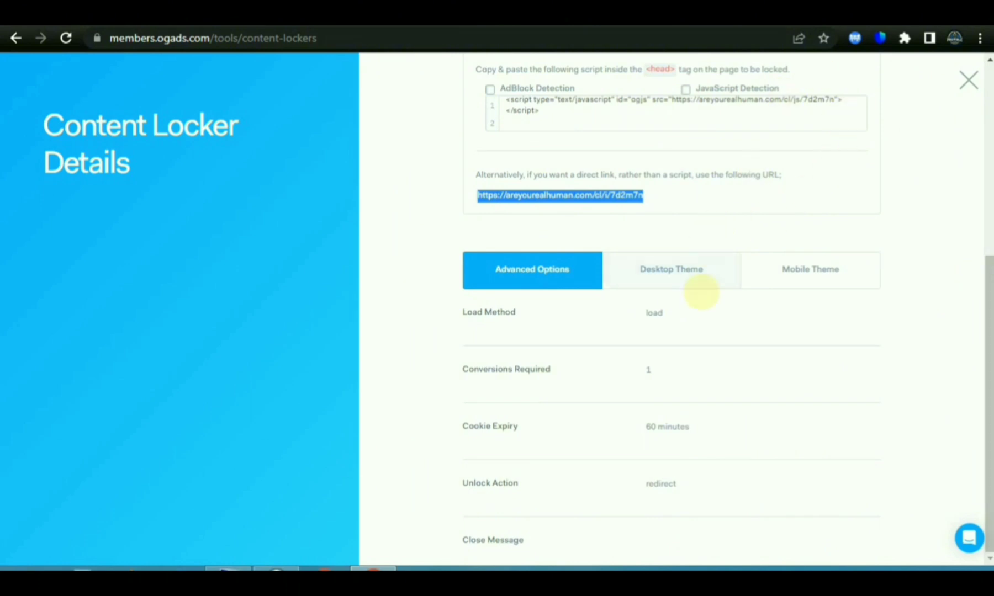
scroll(701, 292, "up", 6)
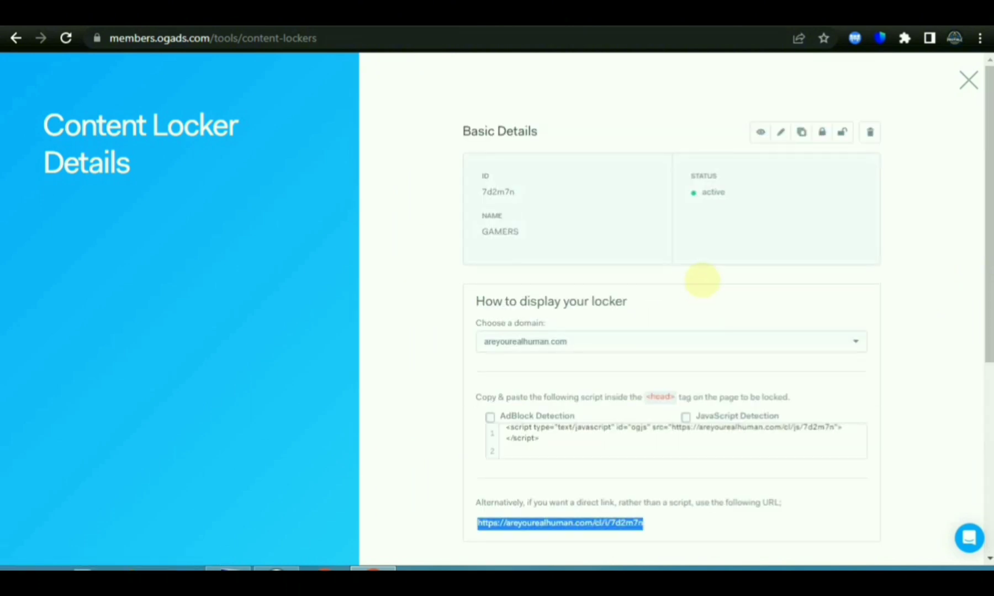